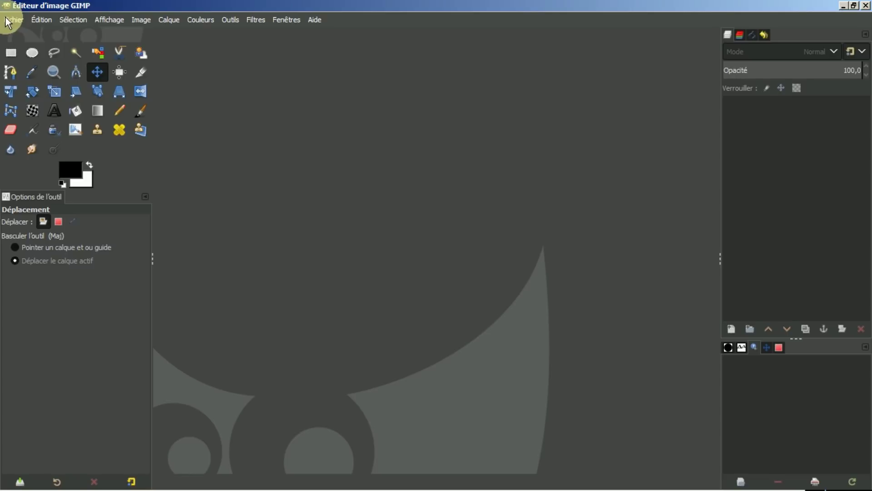
Load all five JPG photos from Desktop > New folder (2) as layers, with palm-tree on top.
click(8, 21)
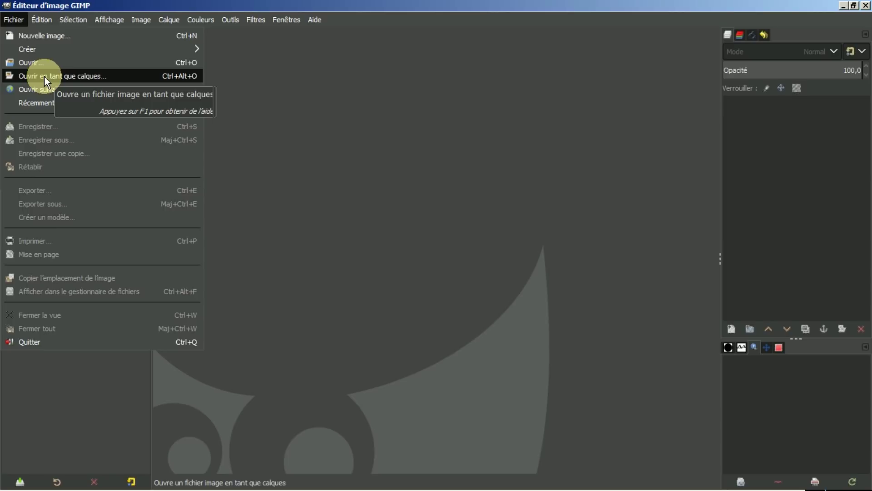
click(45, 76)
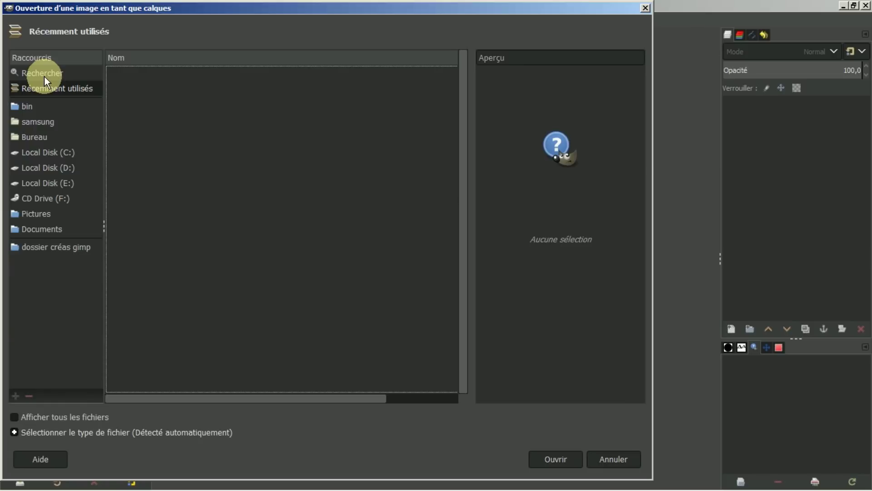
click(34, 134)
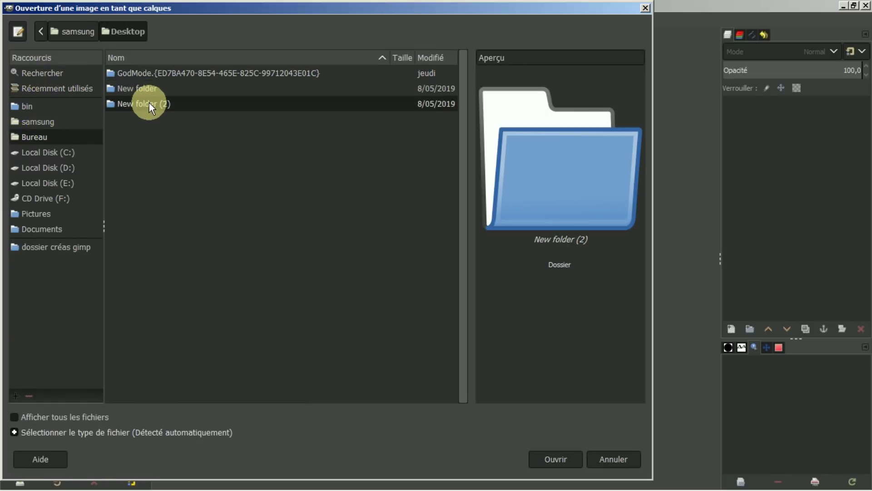
double_click(151, 104)
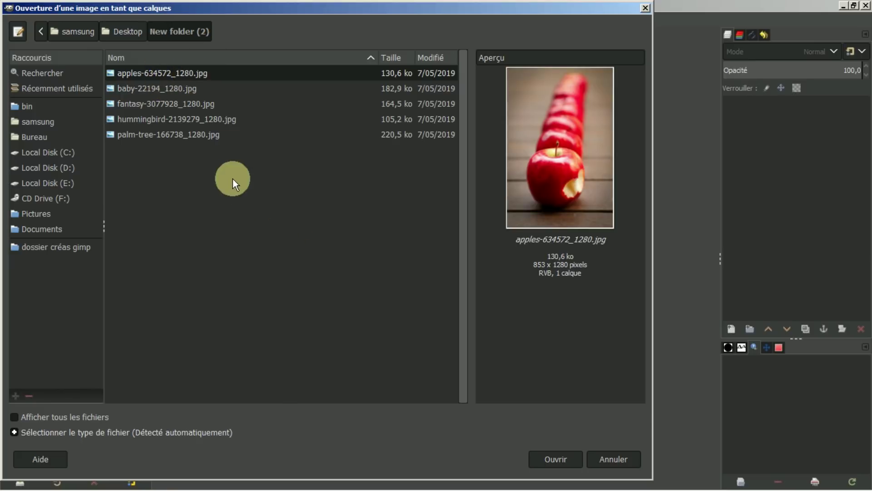
key(ctrl+a)
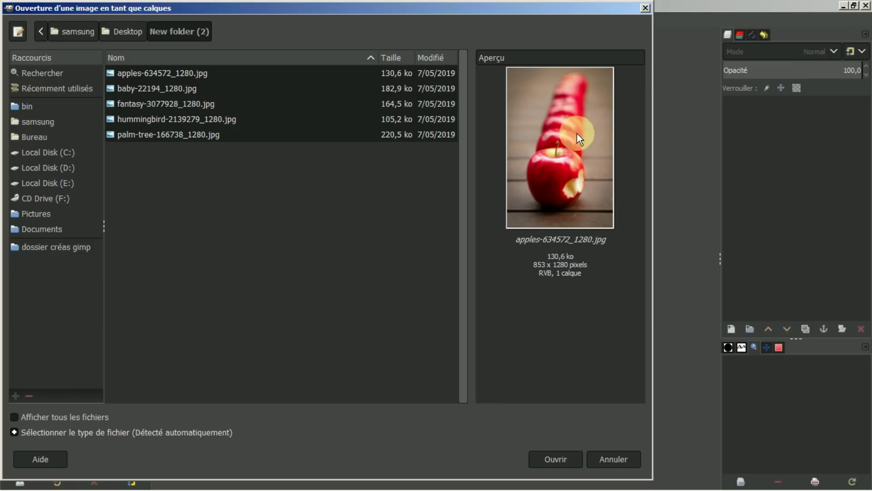
click(552, 462)
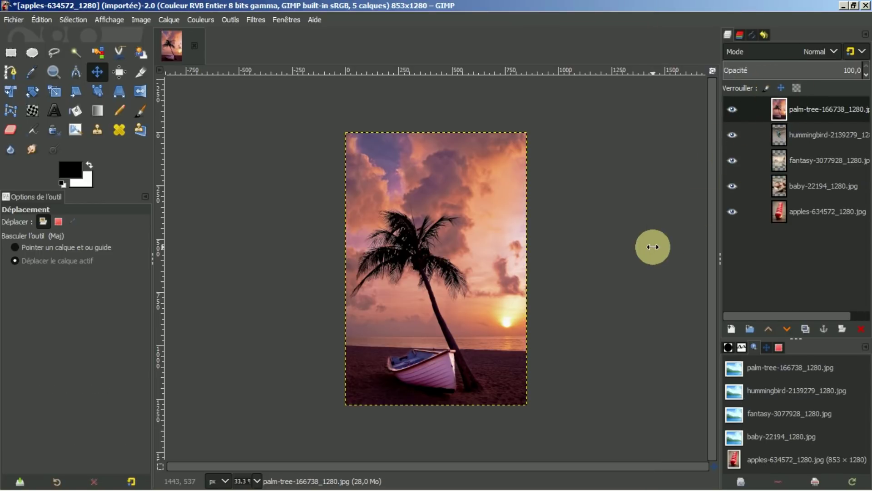
click(732, 110)
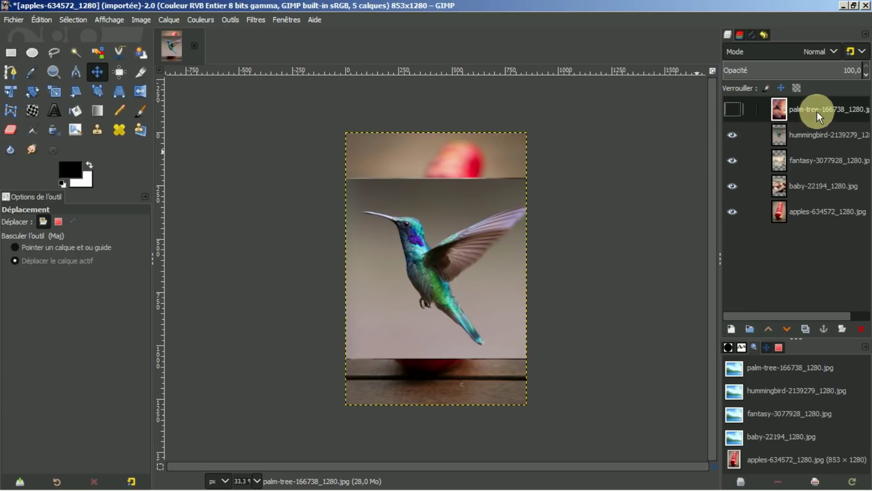
click(738, 139)
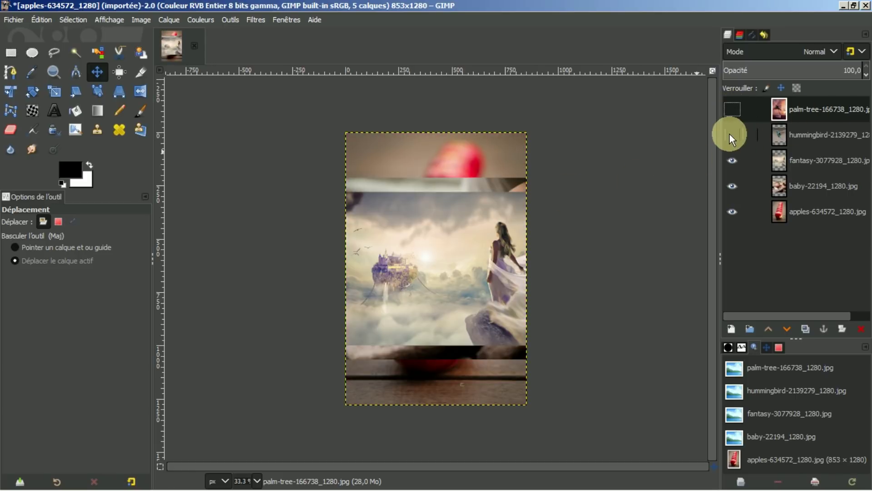
click(736, 160)
click(732, 186)
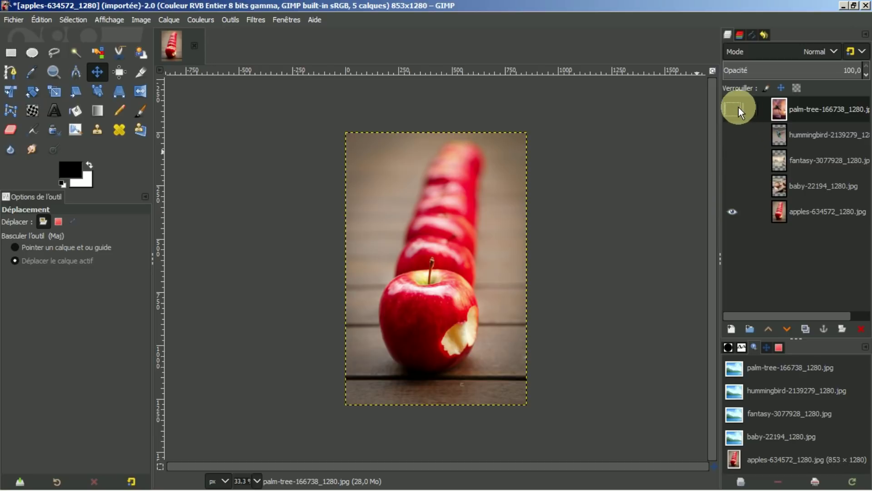
shift+click(732, 210)
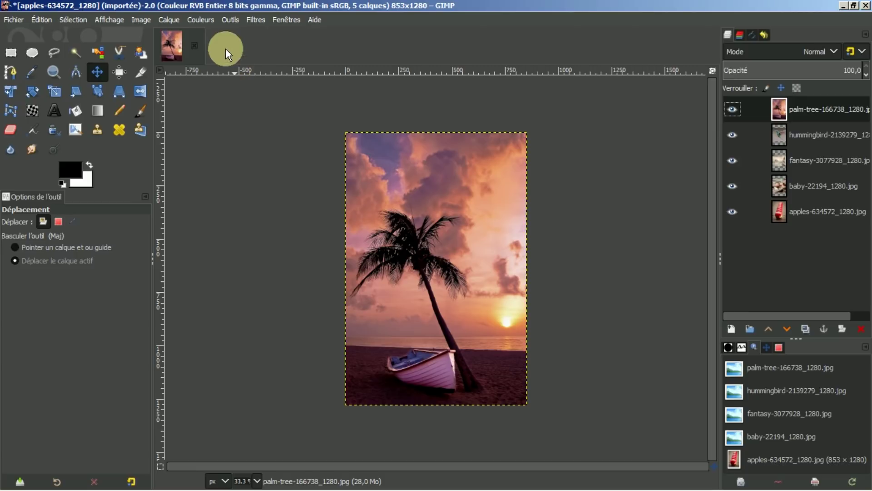
Launch G'MIC-Qt from the Filters menu and expand its Arrays & Tiles category.
click(253, 20)
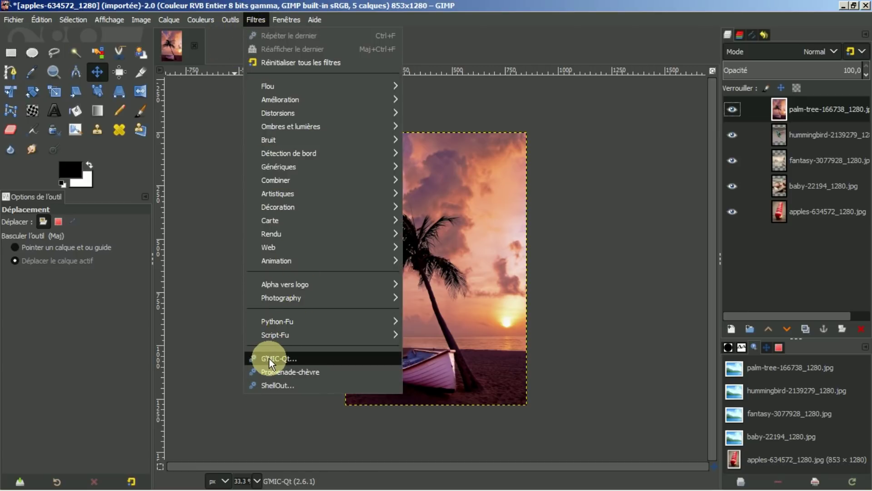
click(265, 411)
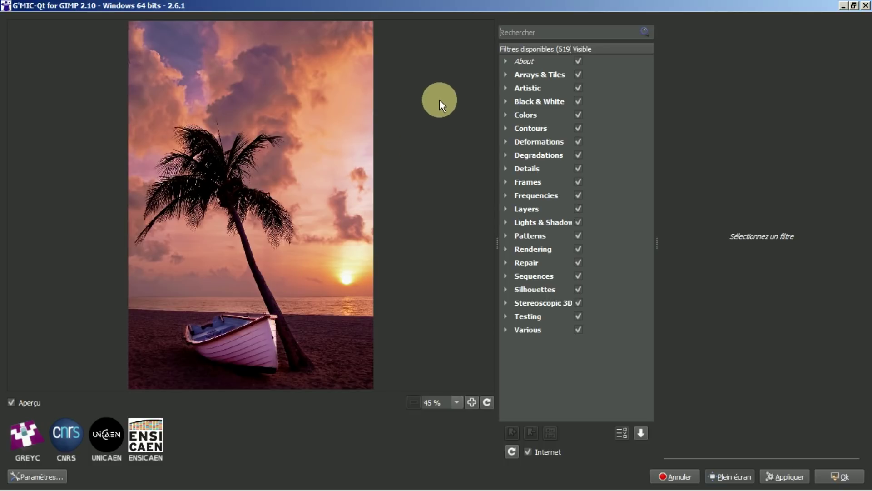
click(506, 74)
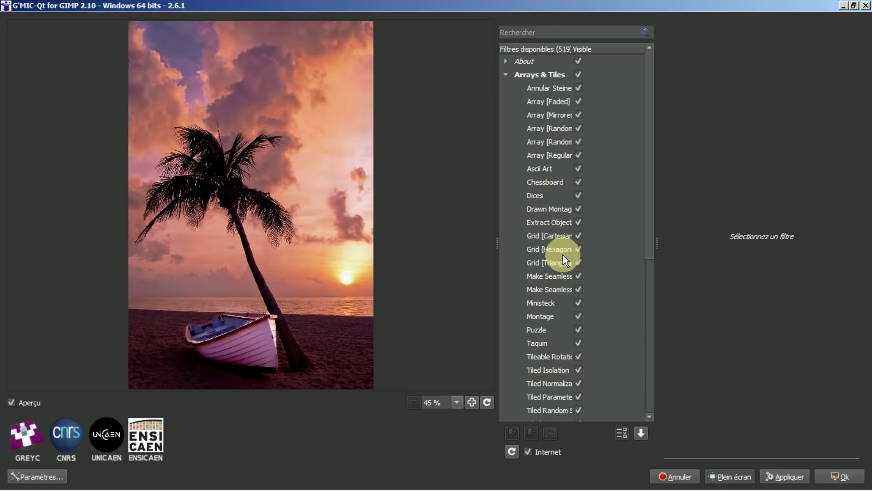
Select the Montage filter and set its input layers to All (Tous).
click(537, 318)
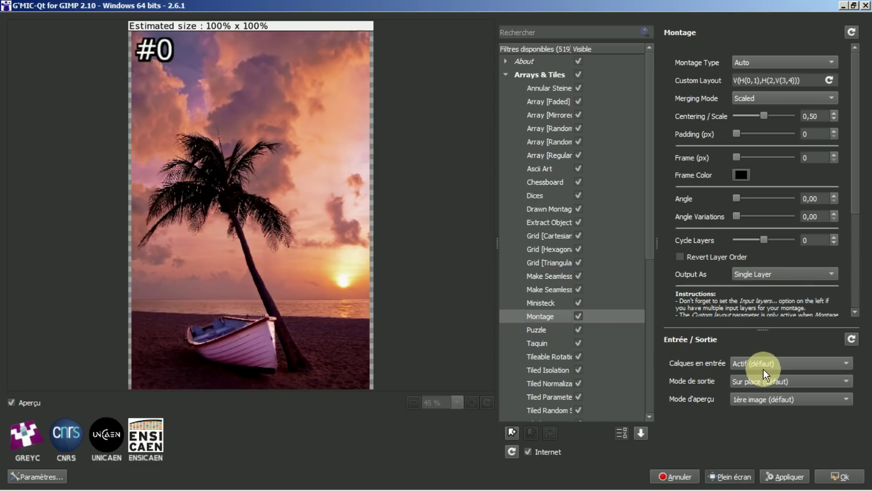
click(846, 363)
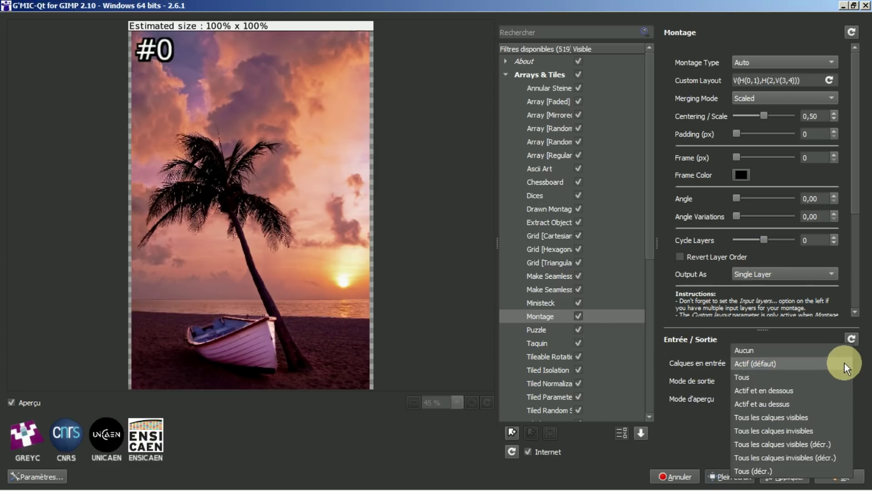
click(740, 376)
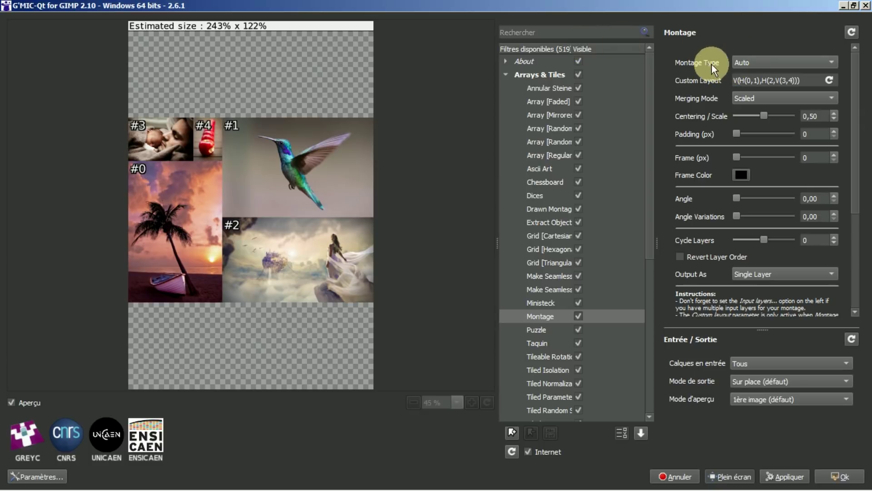
Try a Custom Layout montage with reversed layer order and several Cycle Layers values.
click(834, 61)
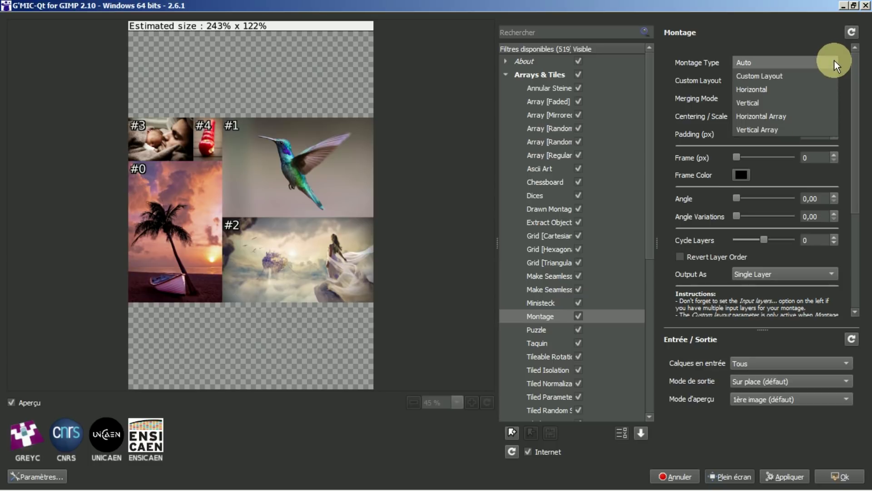
click(755, 75)
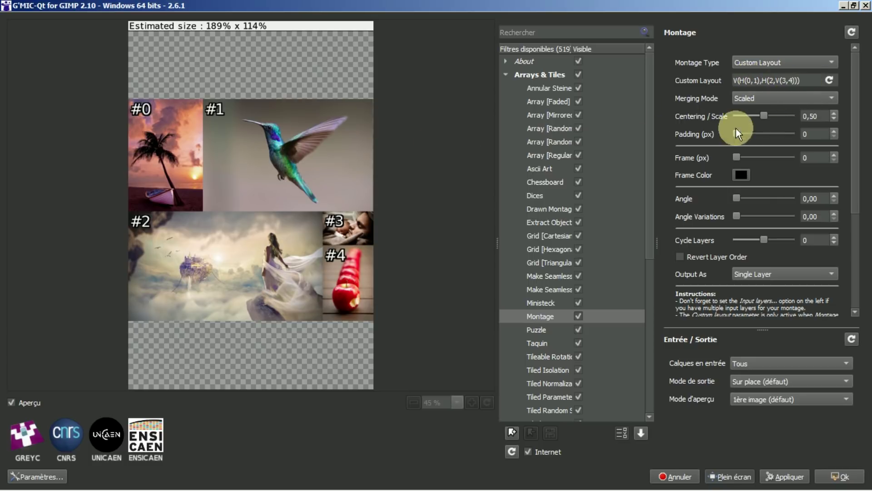
click(681, 257)
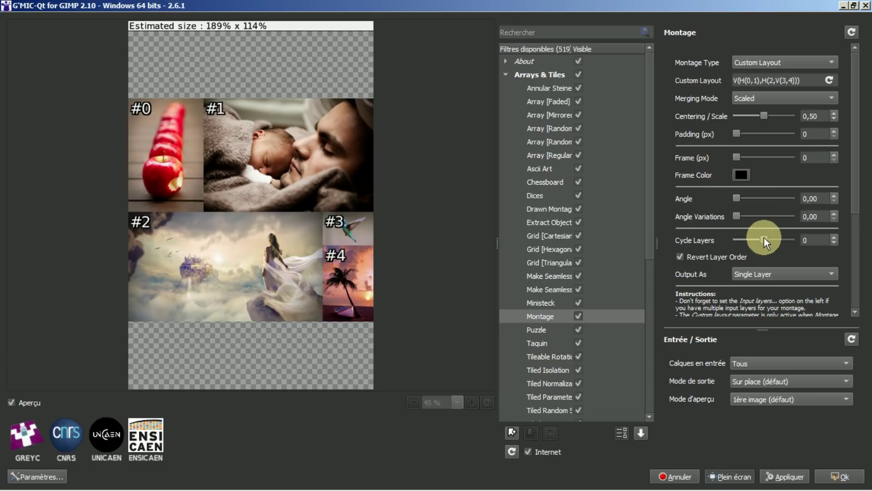
drag(762, 236, 778, 241)
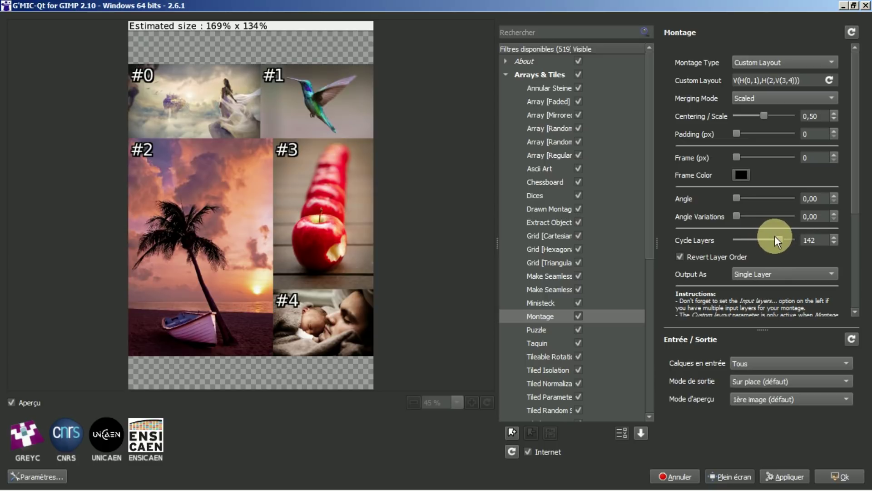
drag(779, 238, 744, 236)
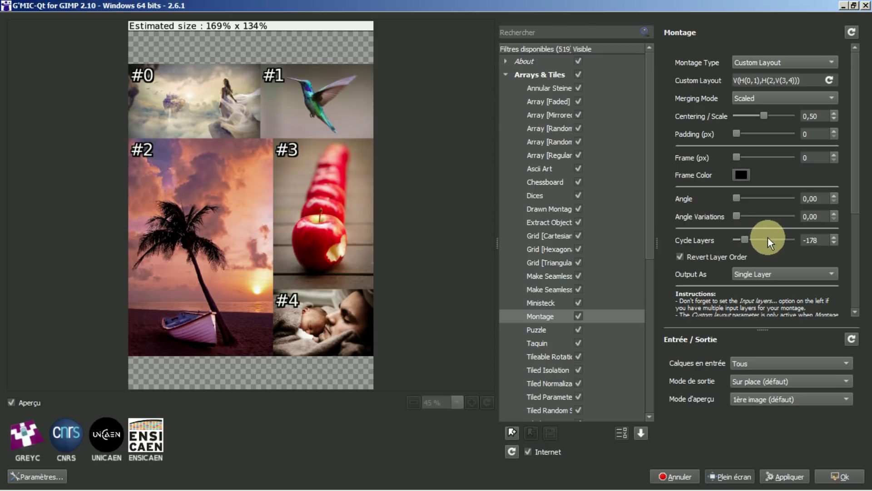
drag(745, 236, 753, 238)
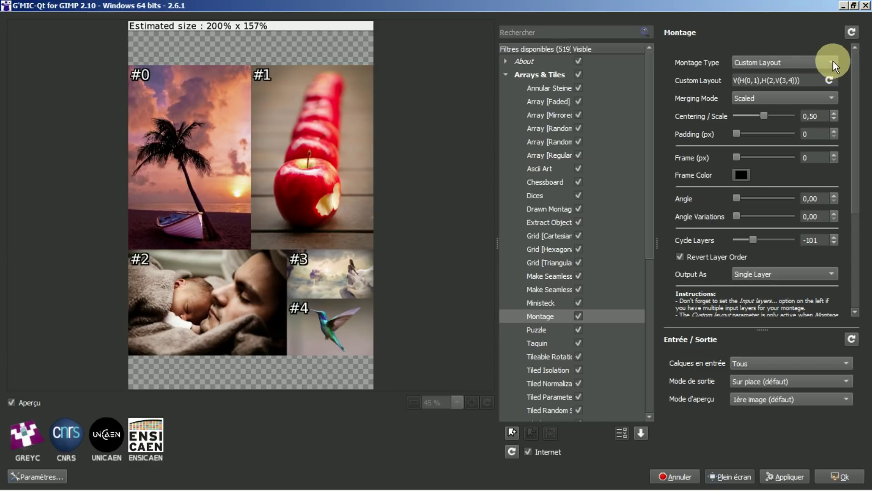
Return to the Auto montage type, un-reverse layer order, and set Cycle Layers to 136.
click(832, 62)
click(784, 48)
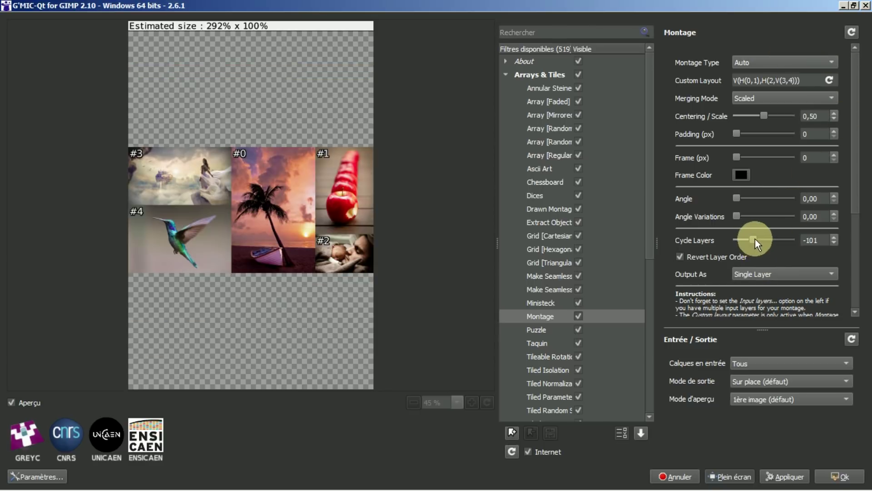
drag(755, 239, 780, 244)
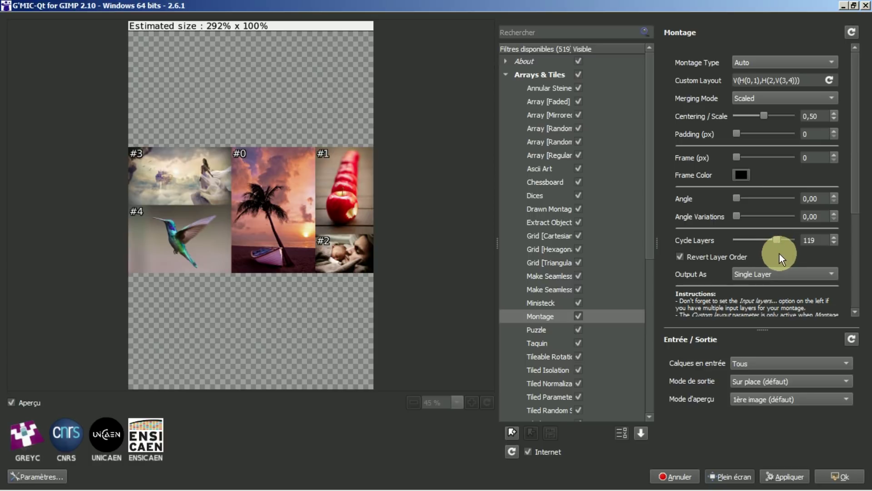
drag(775, 241, 767, 240)
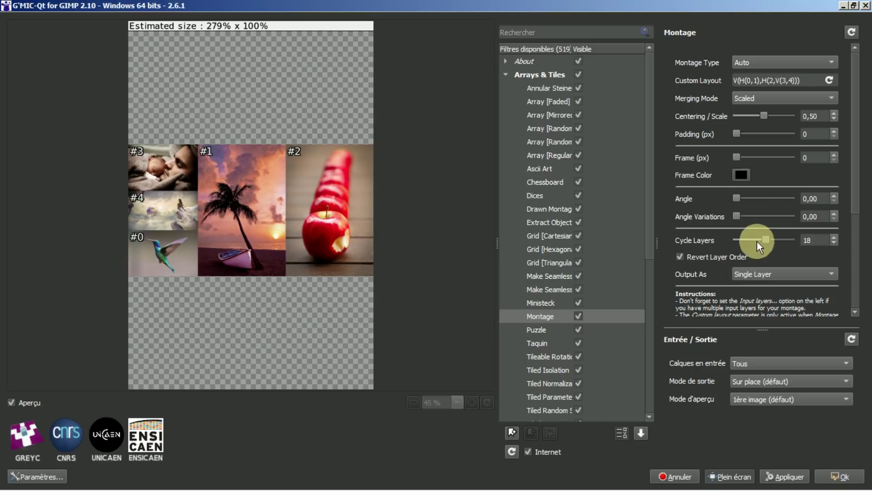
click(680, 257)
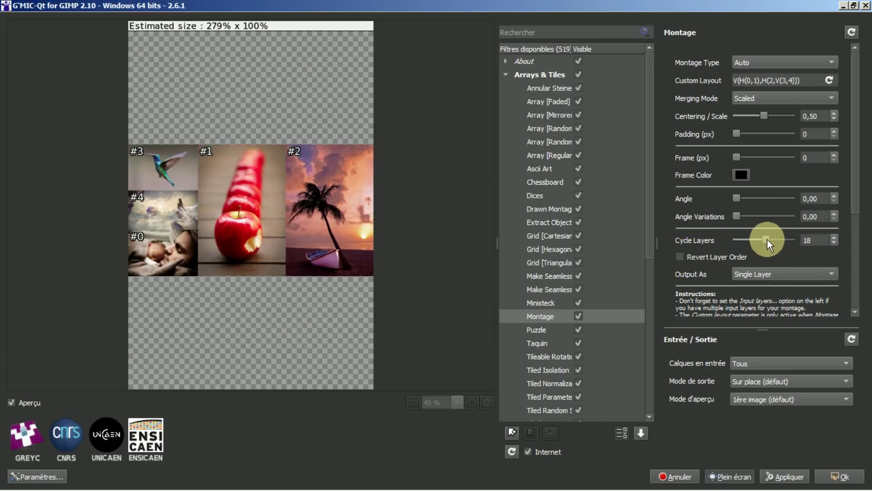
drag(768, 239, 778, 241)
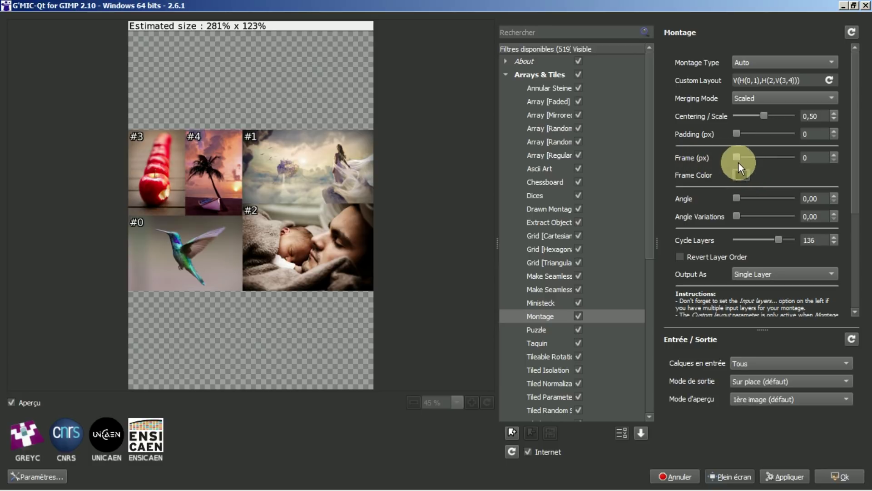
Add an 8 px frame around each montage tile.
double_click(833, 155)
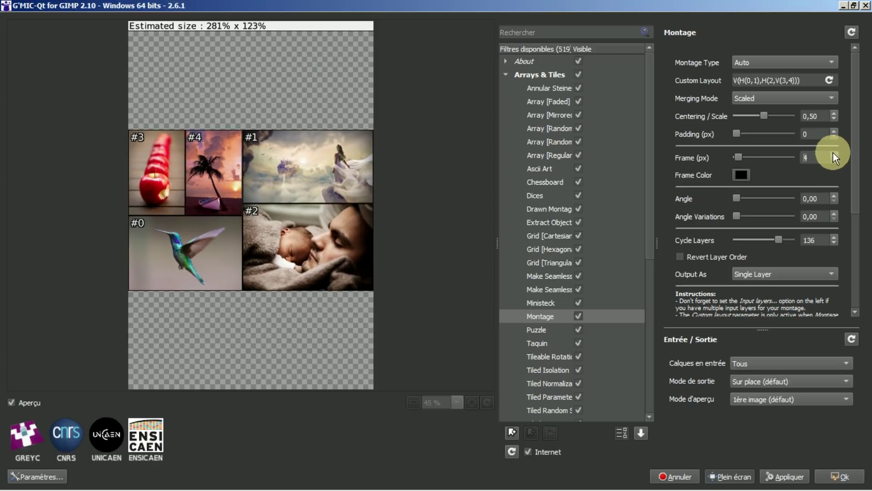
click(833, 154)
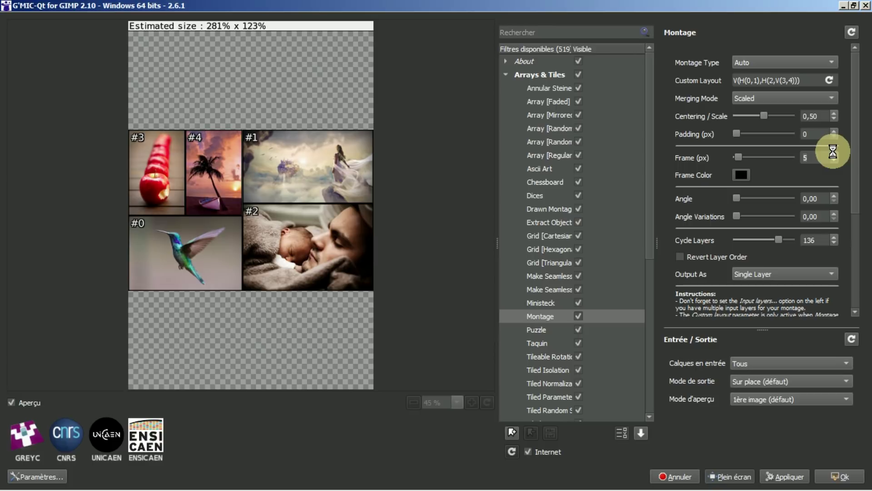
triple_click(835, 153)
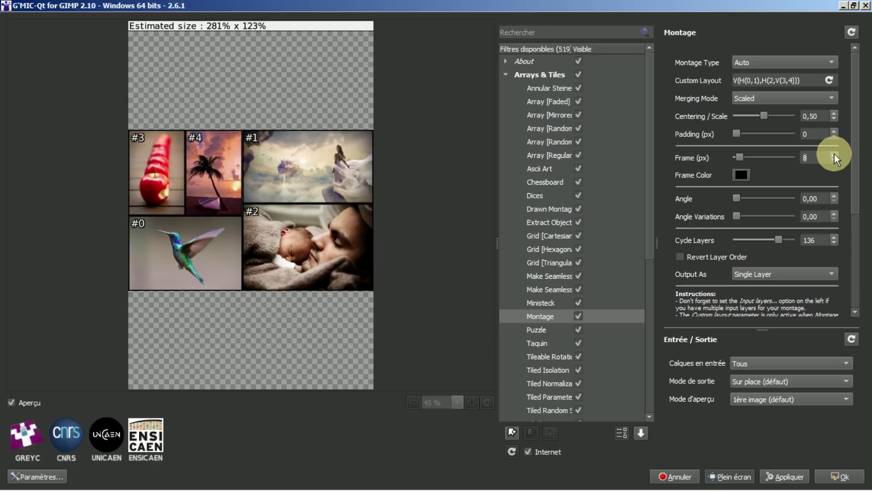
click(834, 157)
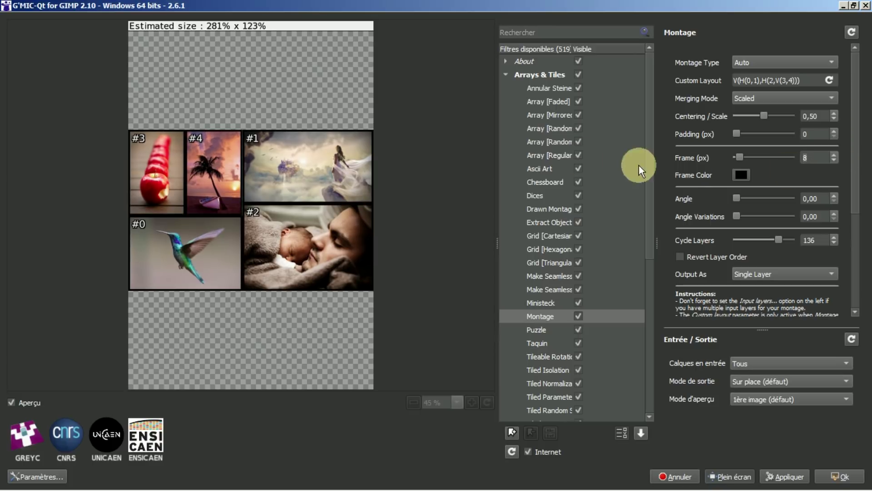
Set the frame colour to orange (#ff5500).
click(739, 174)
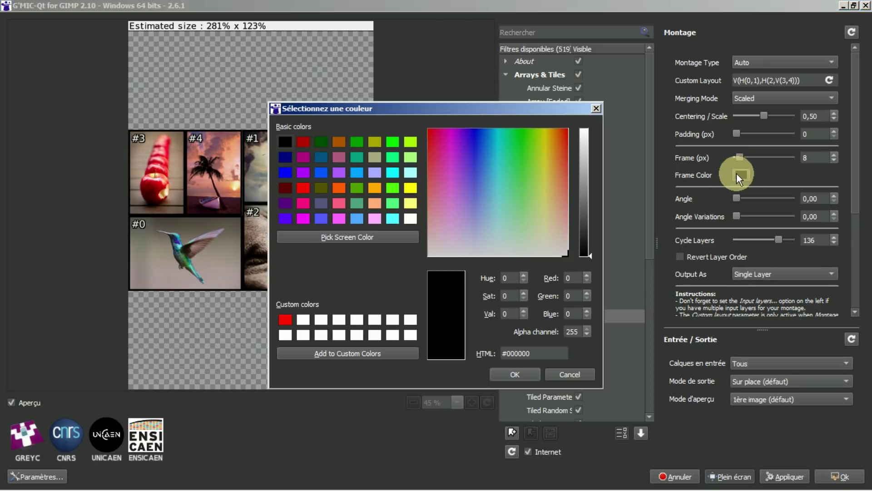
click(338, 191)
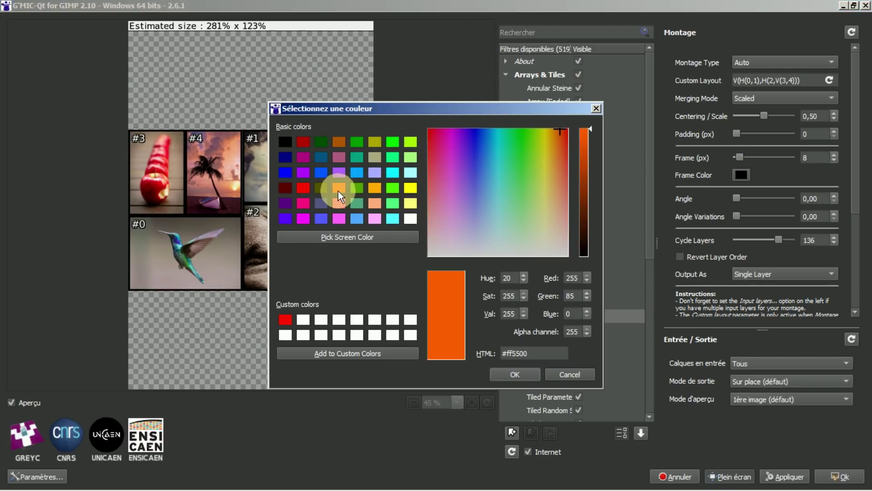
click(514, 374)
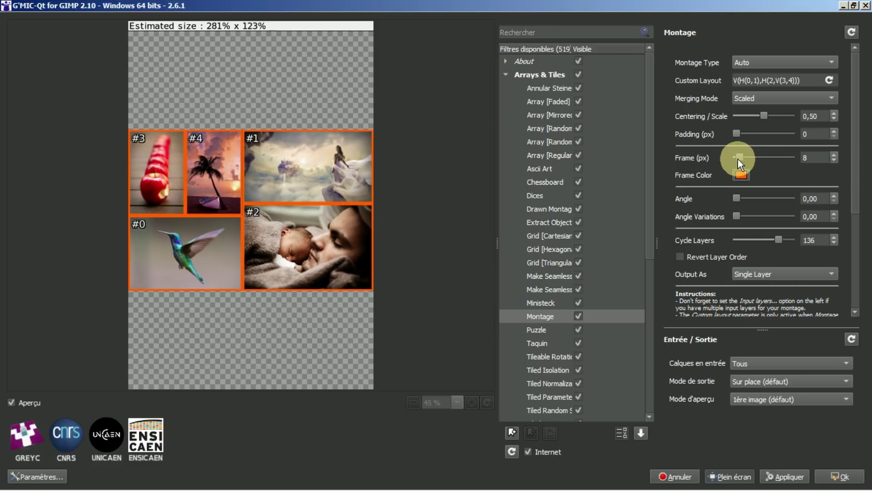
Set Frame to 0 px and Padding to 15 px, then apply the montage.
drag(739, 159, 724, 158)
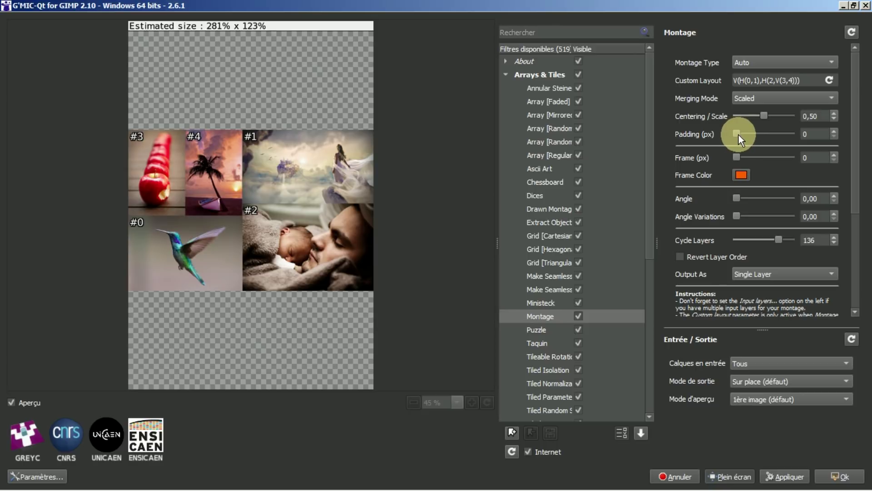
click(833, 131)
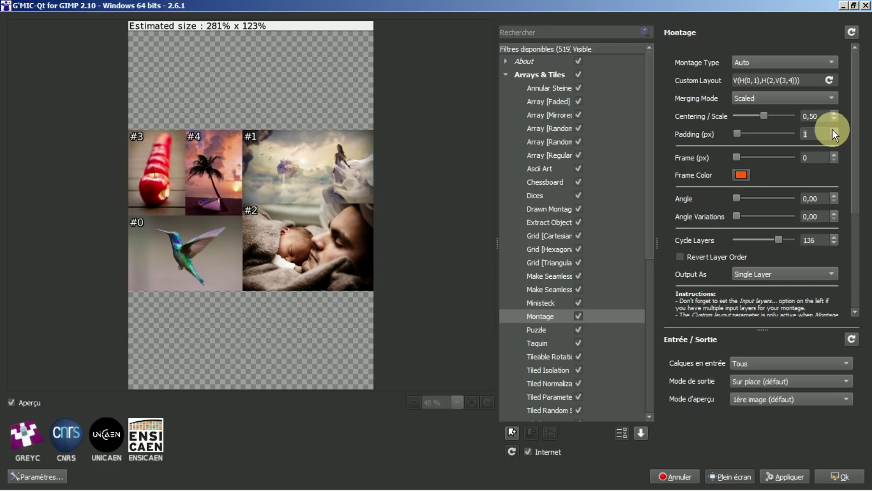
click(833, 130)
click(834, 131)
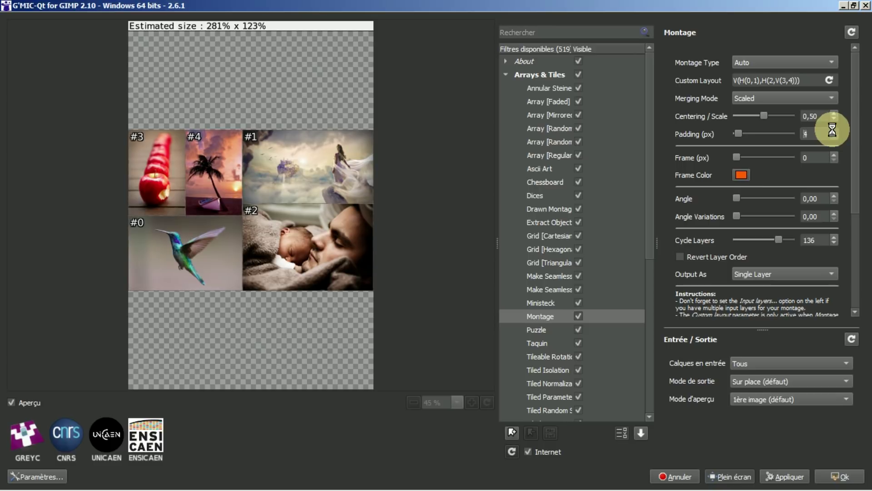
drag(738, 131, 744, 135)
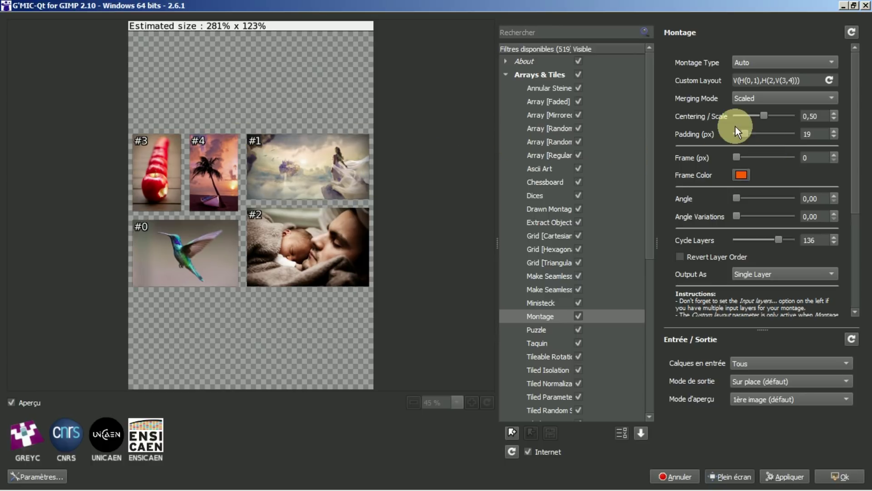
drag(745, 132, 743, 130)
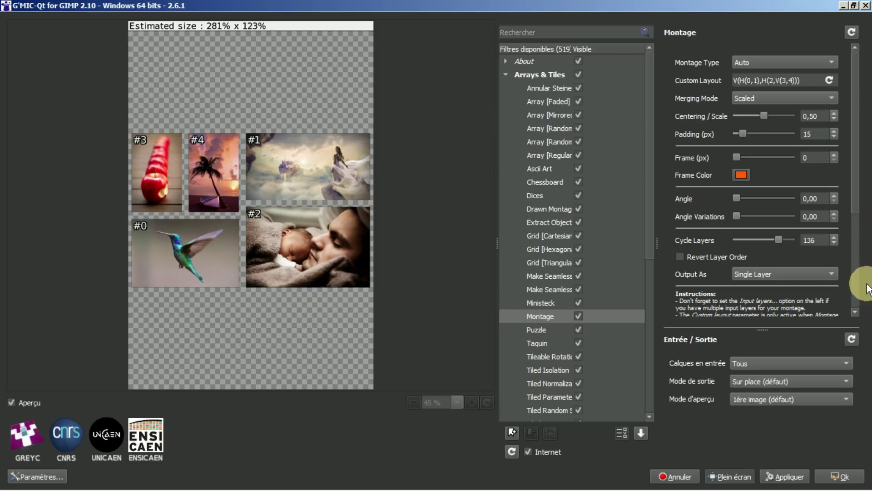
click(834, 476)
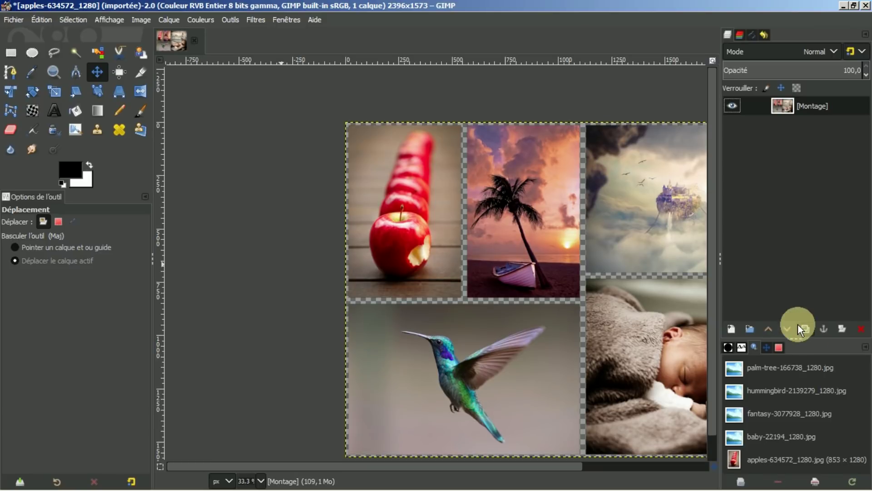
Show the Navigation dock tab and zoom the montage to fit the window.
click(768, 346)
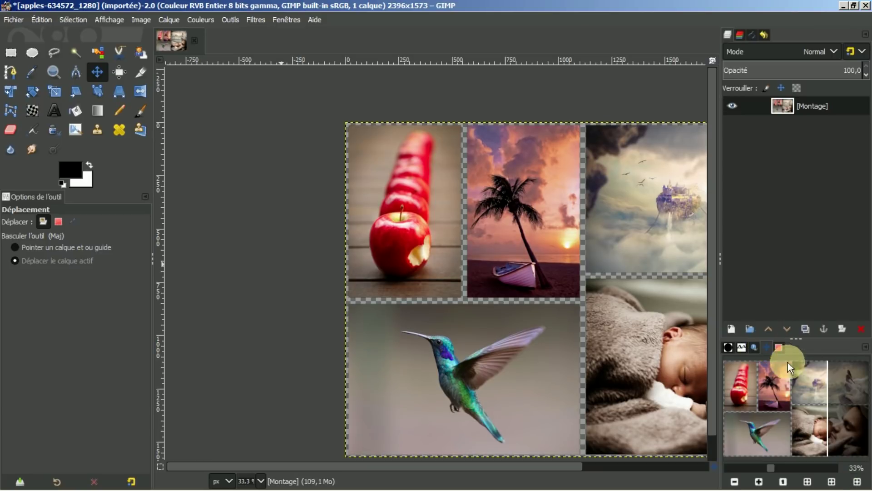
click(809, 478)
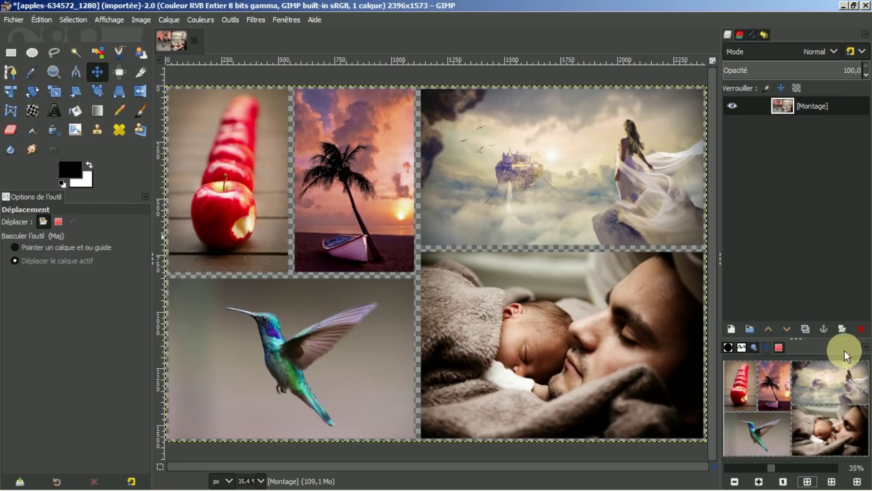
Add a transparent layer, draw a radial gradient from the centre, and lower it below Montage.
click(731, 329)
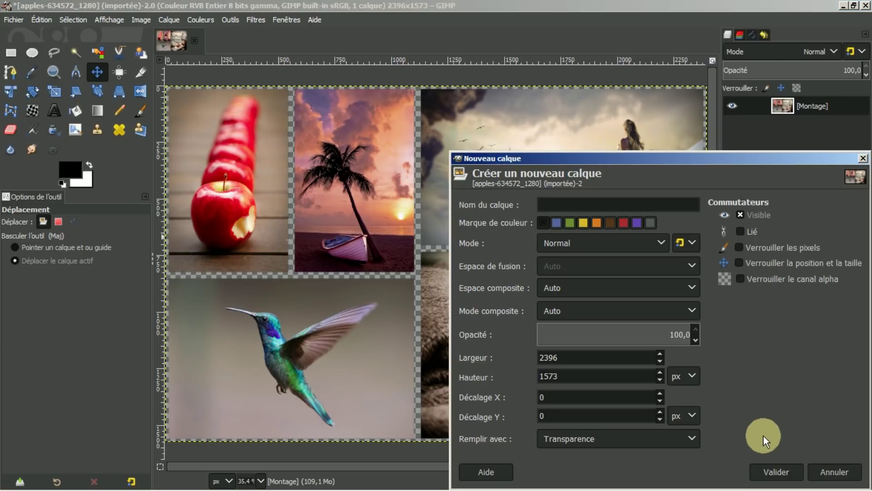
click(772, 472)
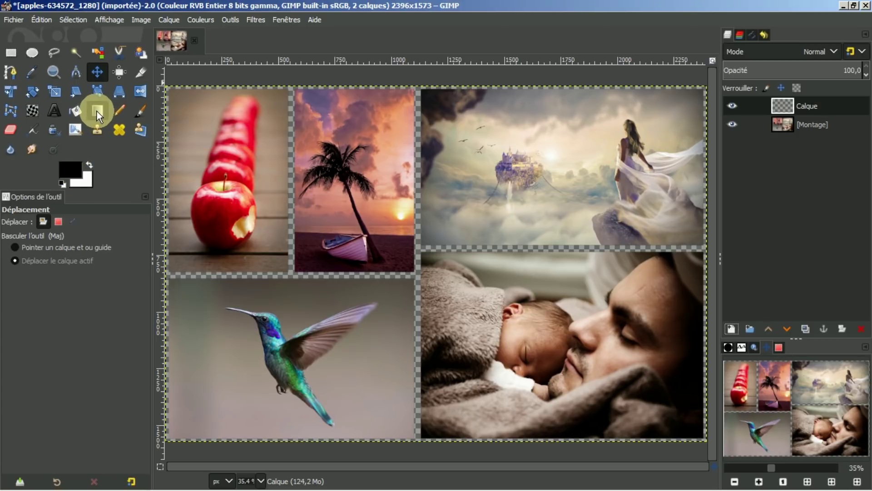
click(97, 111)
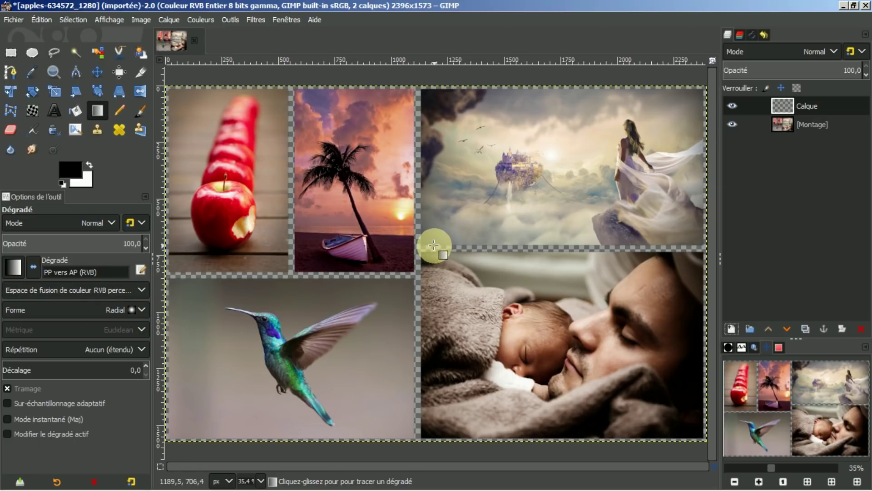
mouse_move(434, 245)
mouse_down()
mouse_move(530, 331)
mouse_move(702, 435)
mouse_up()
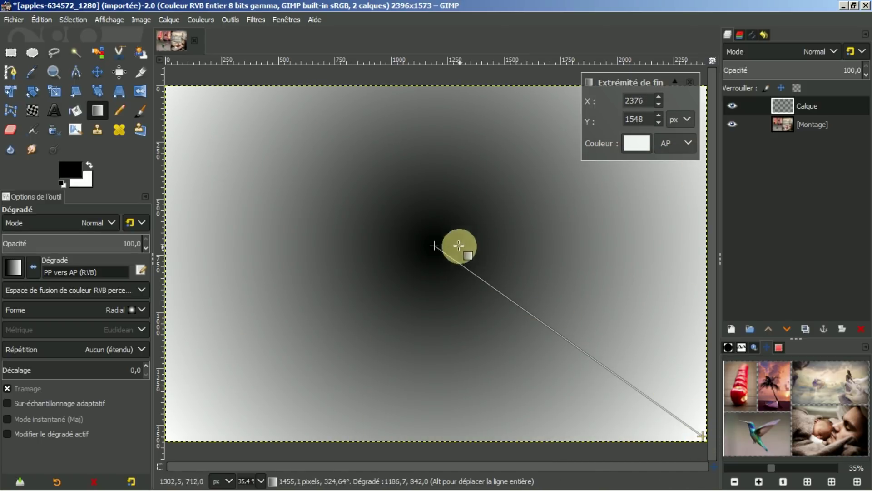
drag(434, 245, 430, 257)
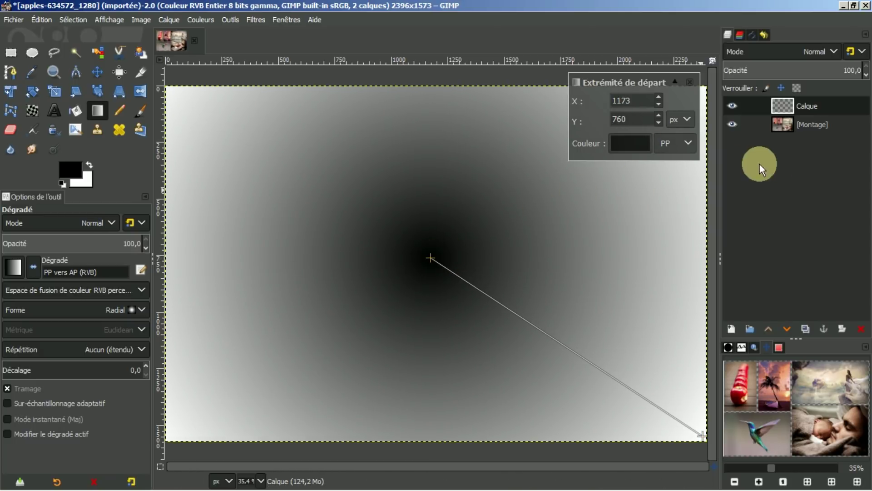
click(785, 336)
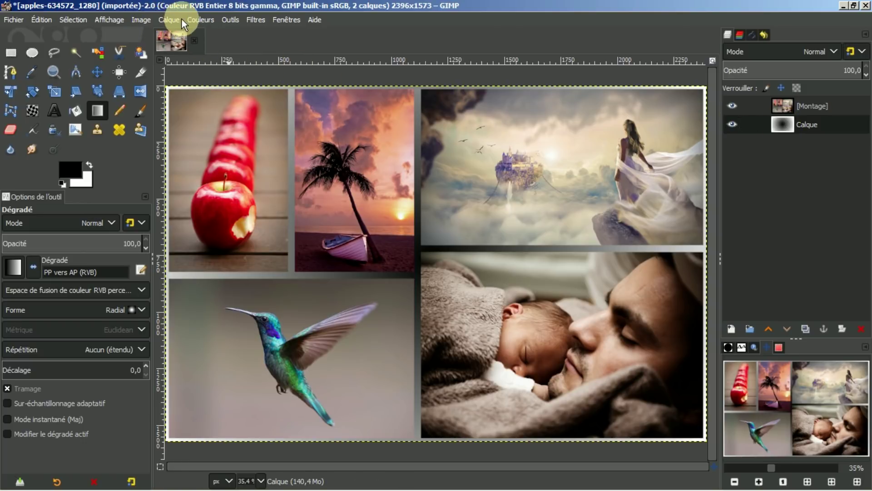
Invert the gradient layer's colours, then undo back through the gradient and montage changes.
click(197, 21)
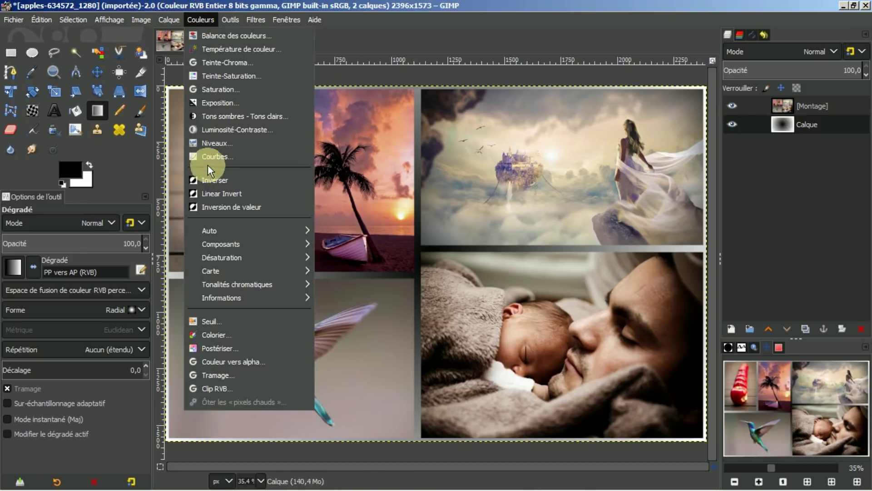
click(207, 180)
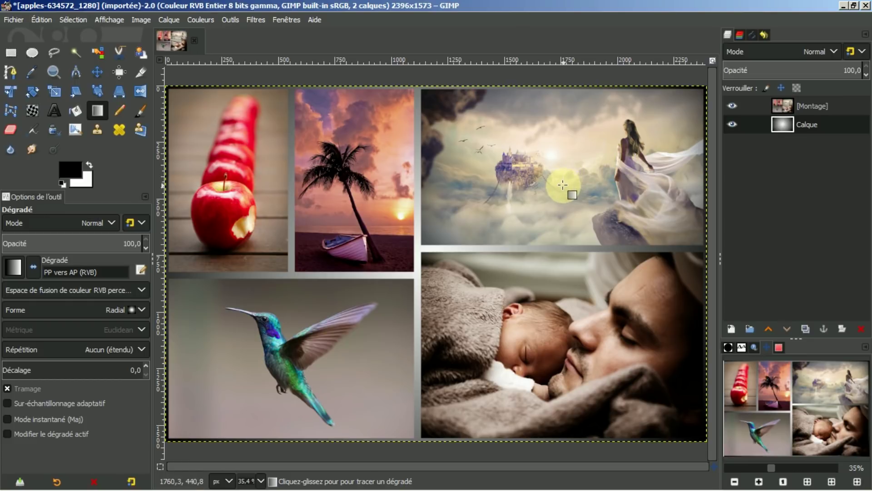
key(ctrl+z)
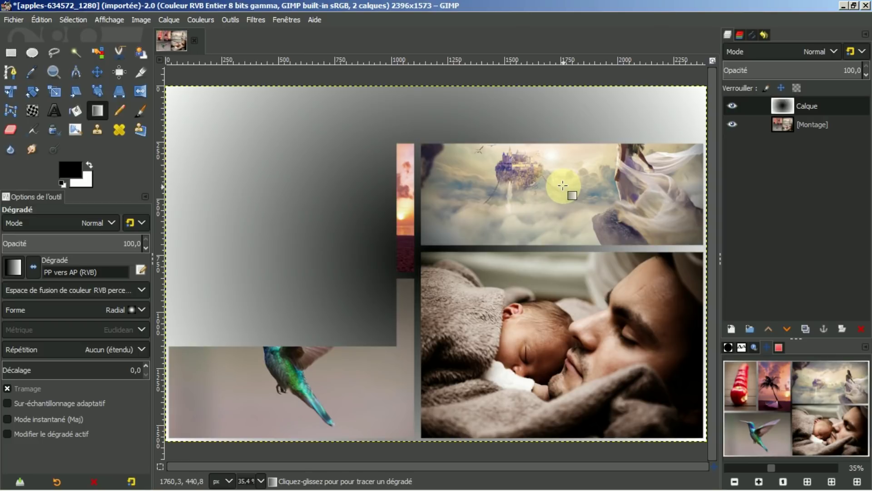
key(ctrl+z)
key(ctrl+z)
key(ctrl+z)
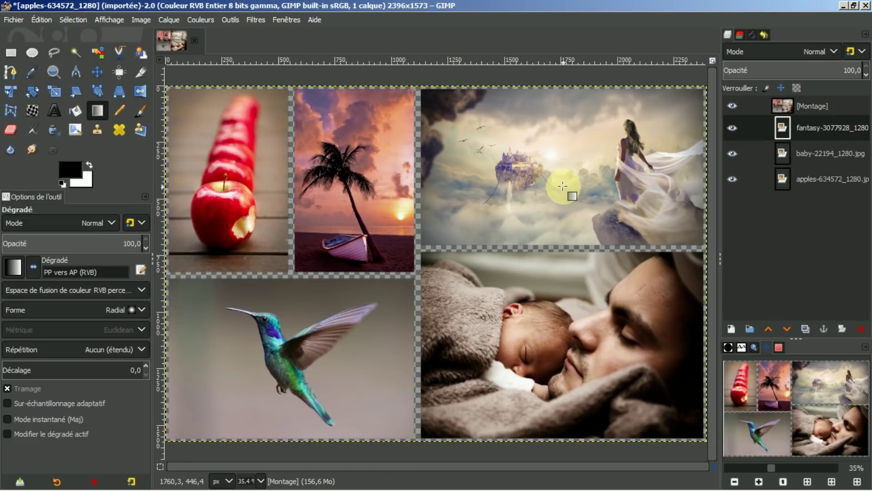
key(ctrl+z)
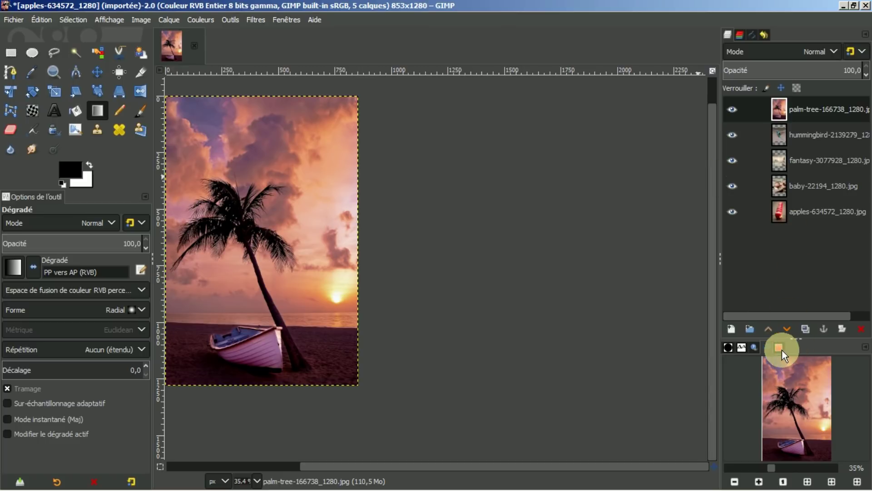
Fit the palm-tree photo in the window via Navigation and relaunch G'MIC-Qt.
click(769, 347)
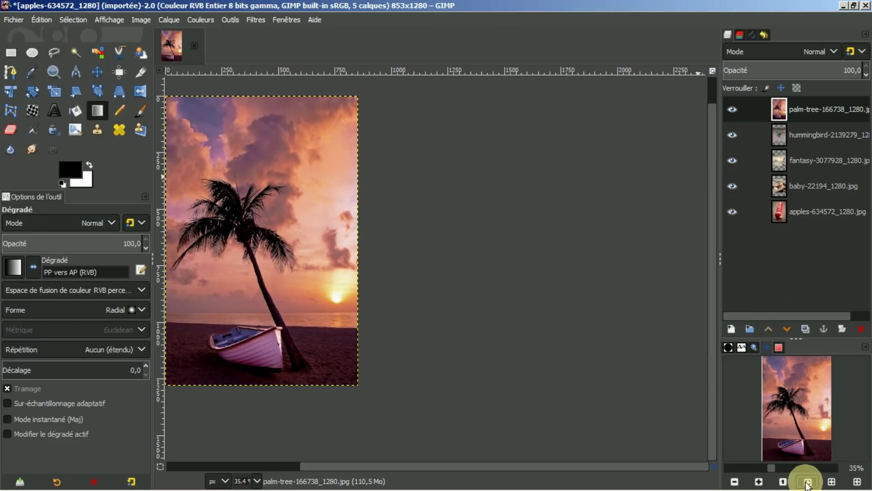
click(807, 478)
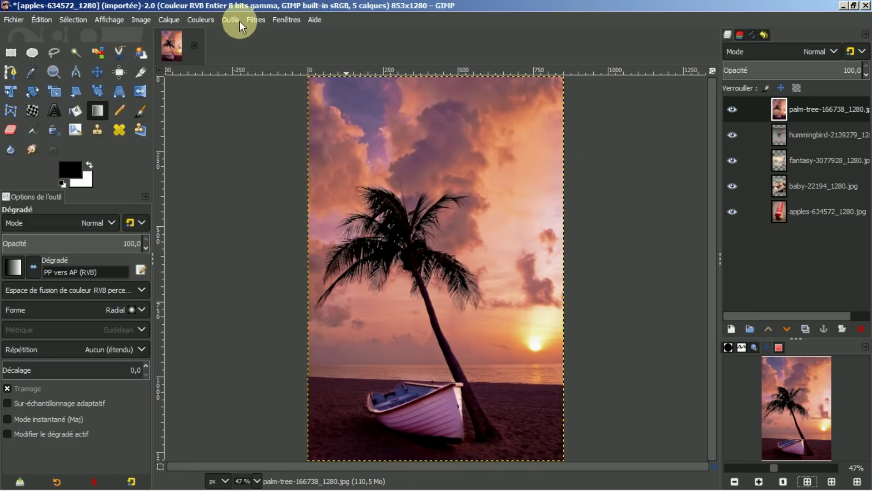
click(256, 22)
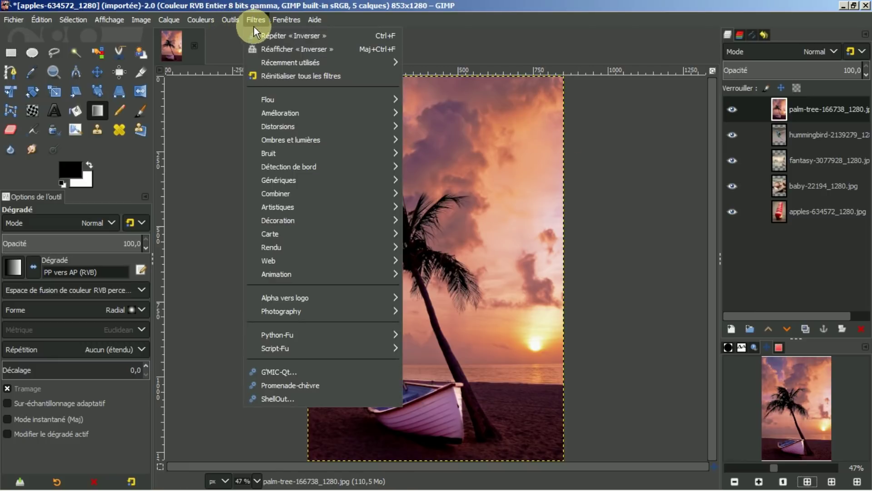
click(270, 372)
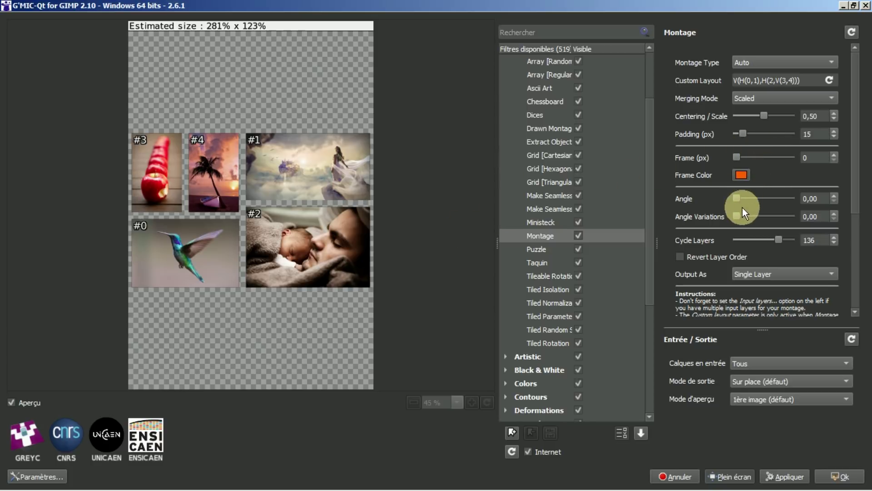
Apply a G'MIC Vertical Array montage with Cycle Layers 59 and 10 px padding.
drag(748, 137, 733, 135)
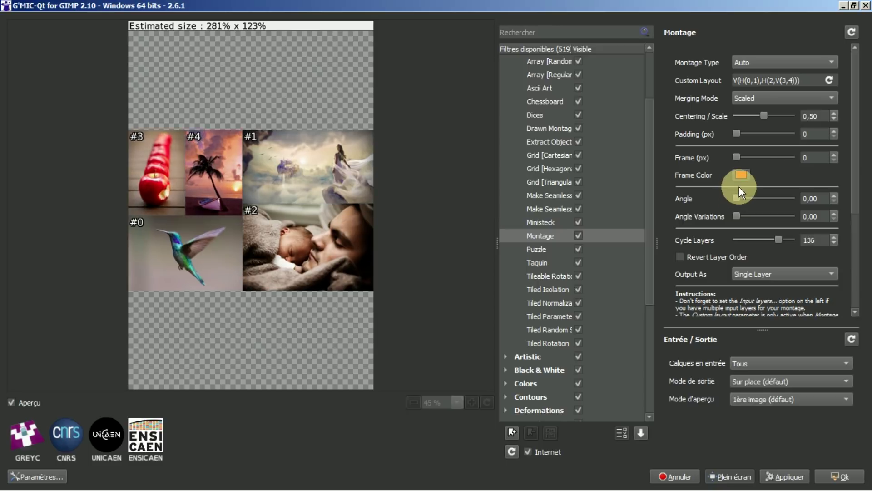
click(832, 61)
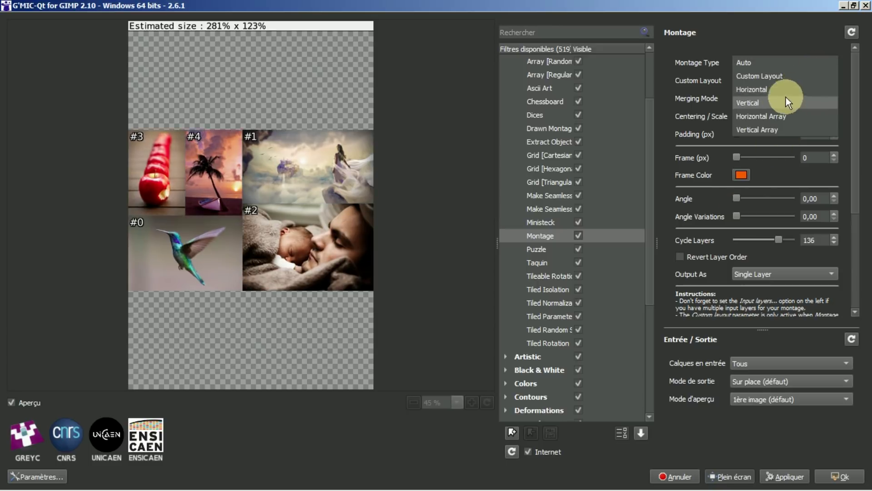
click(757, 130)
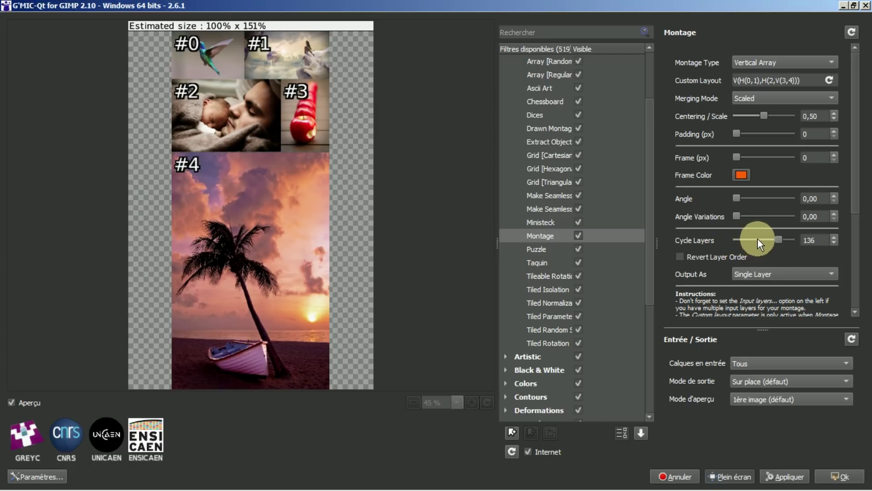
drag(777, 237, 770, 238)
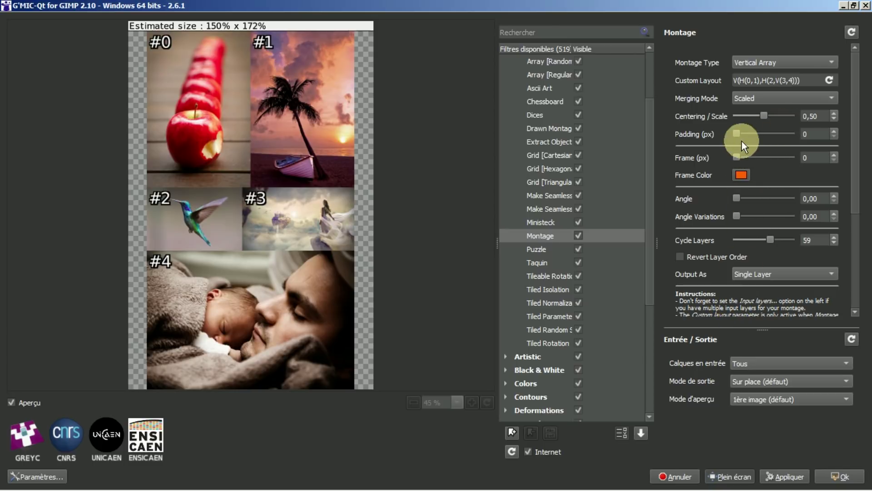
drag(737, 134, 740, 135)
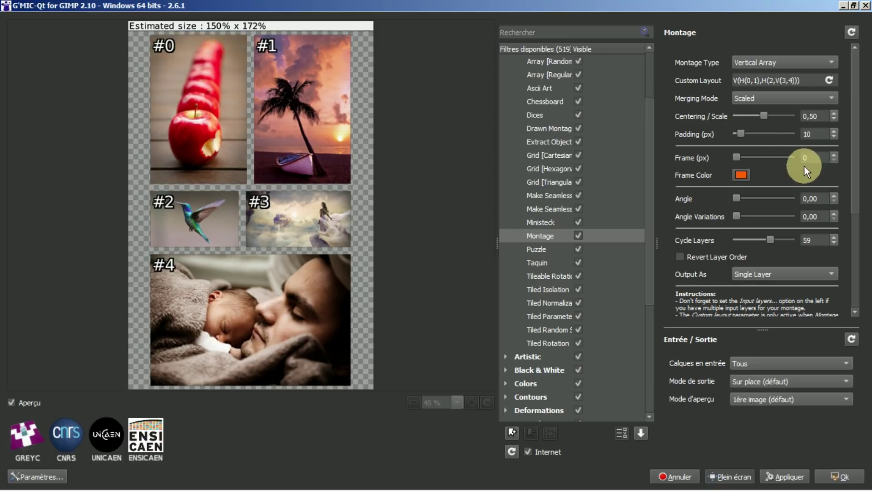
click(831, 475)
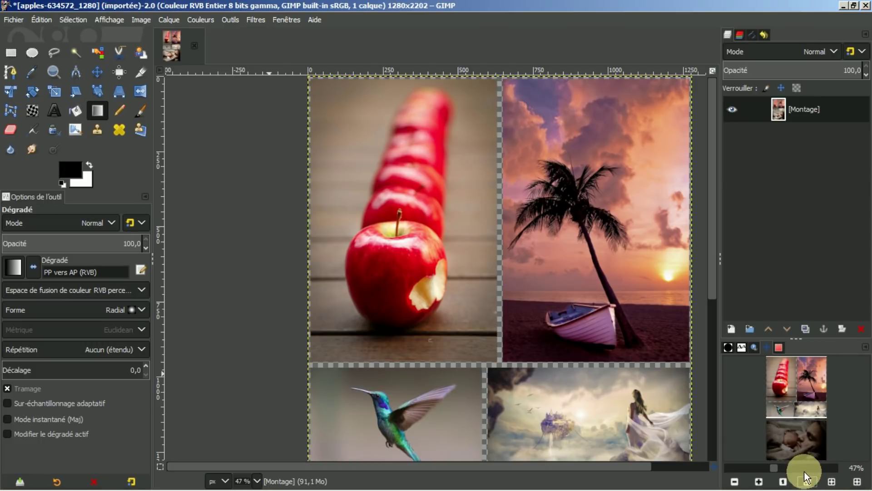
Add a new layer with a centre-out radial gradient and lower it beneath the Montage layer.
click(807, 482)
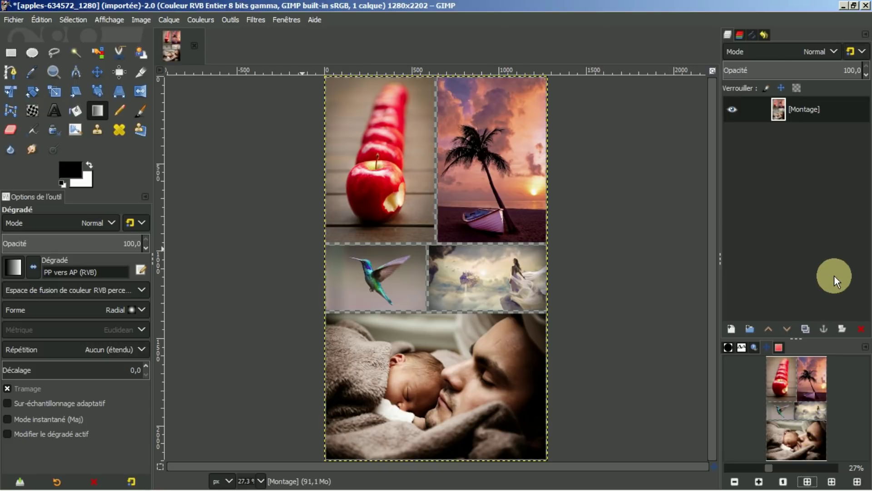
click(731, 329)
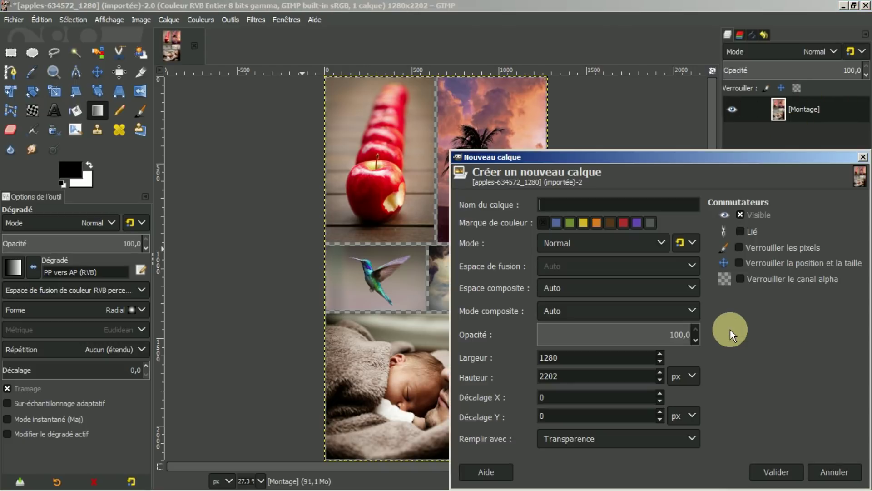
click(775, 472)
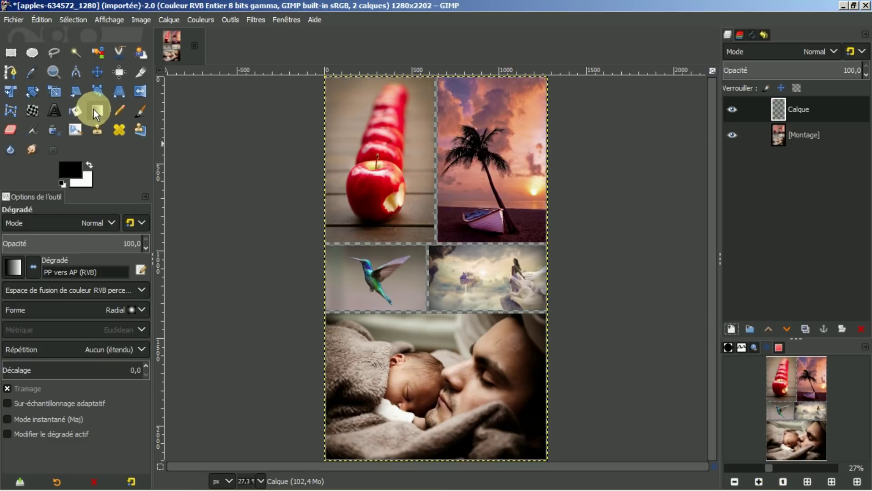
click(435, 260)
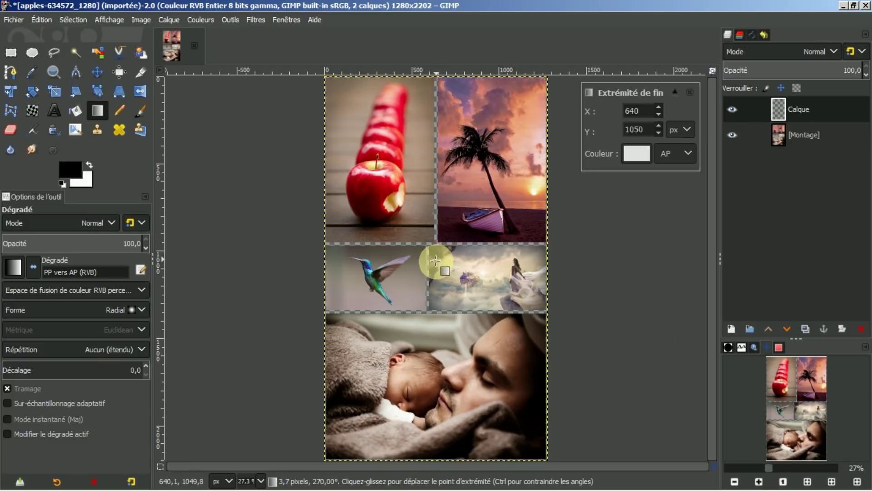
drag(435, 260, 547, 459)
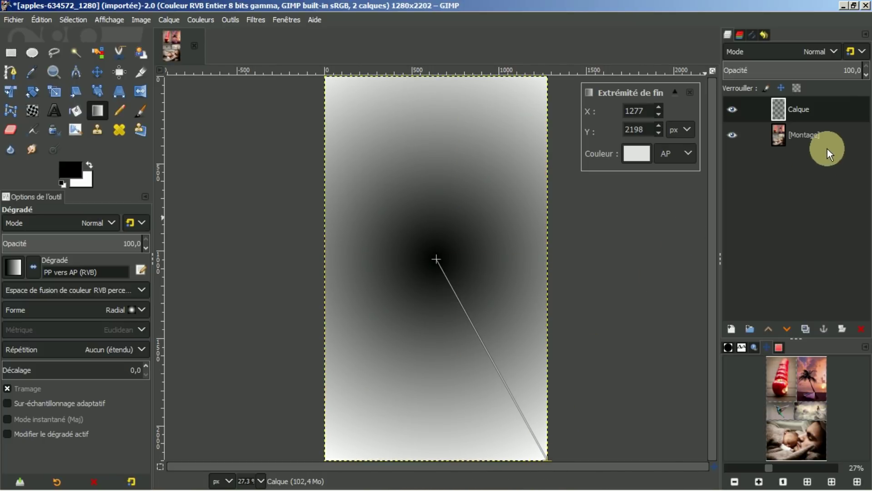
click(788, 329)
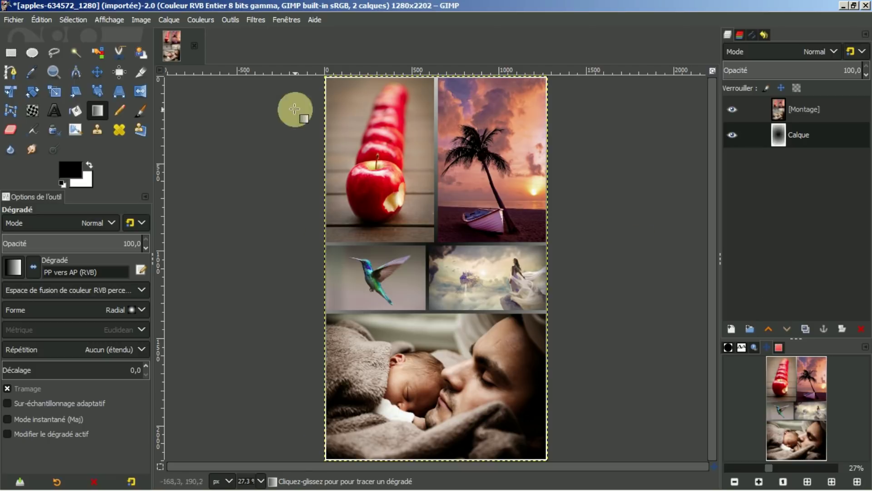
Close the montage image, discarding its unsaved changes.
click(193, 44)
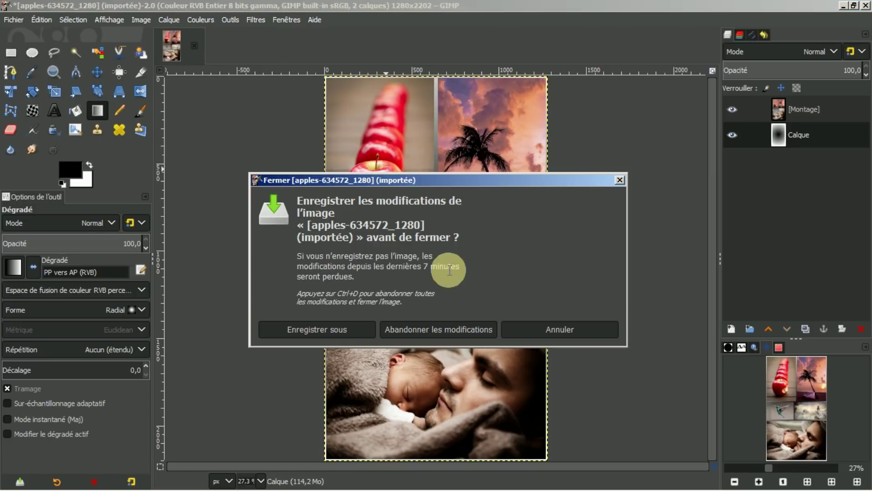
click(453, 328)
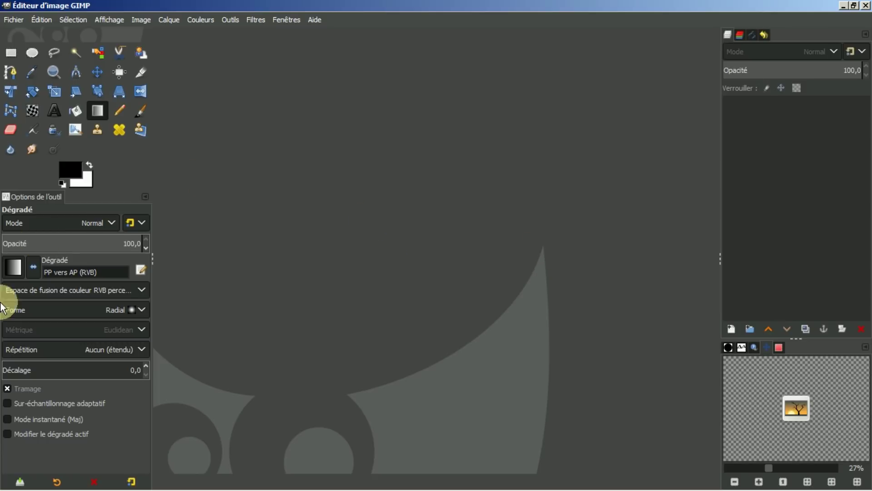
Open thumbnail_heart lace doily 1 from Downloads with GIMP using Explorer's context menu.
click(13, 486)
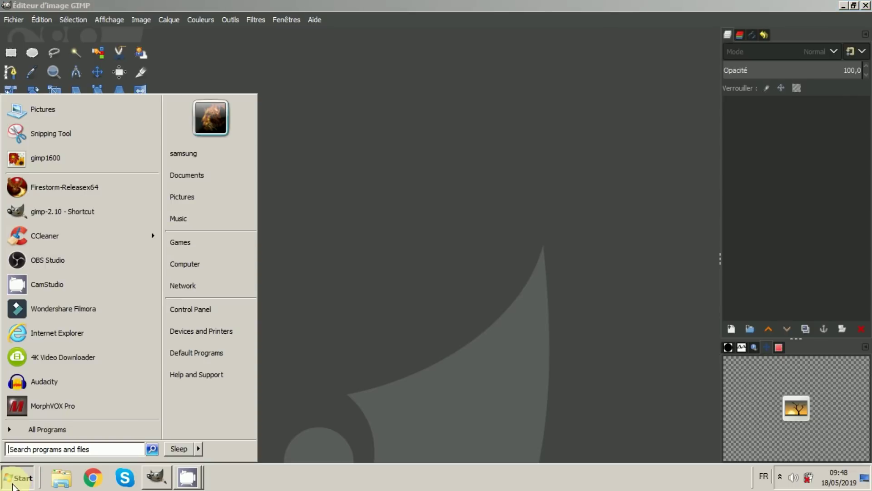
click(190, 266)
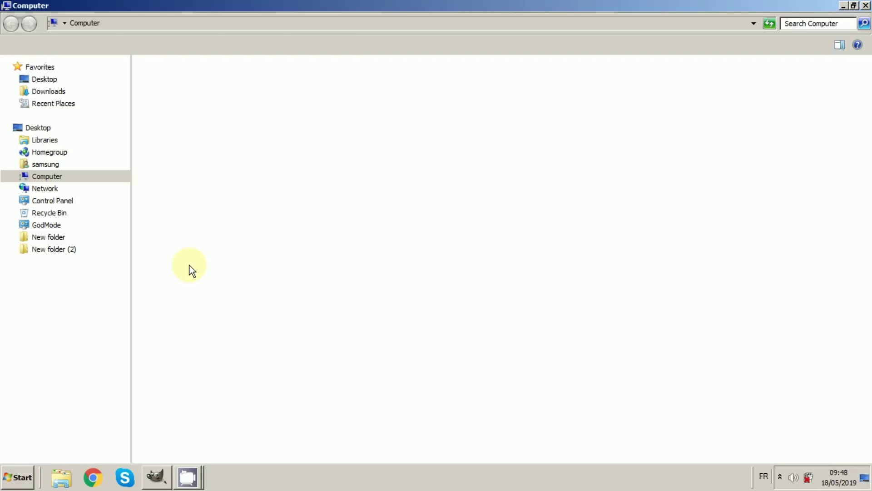
click(50, 91)
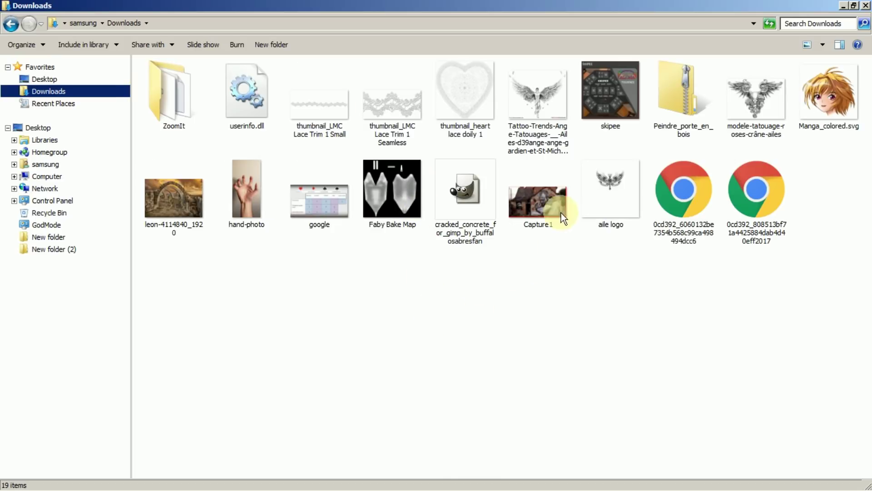
click(474, 92)
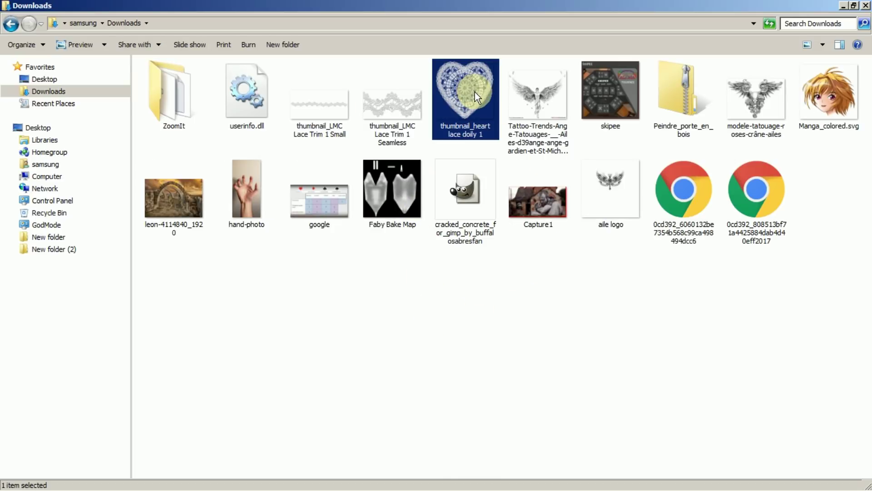
right_click(475, 92)
click(501, 120)
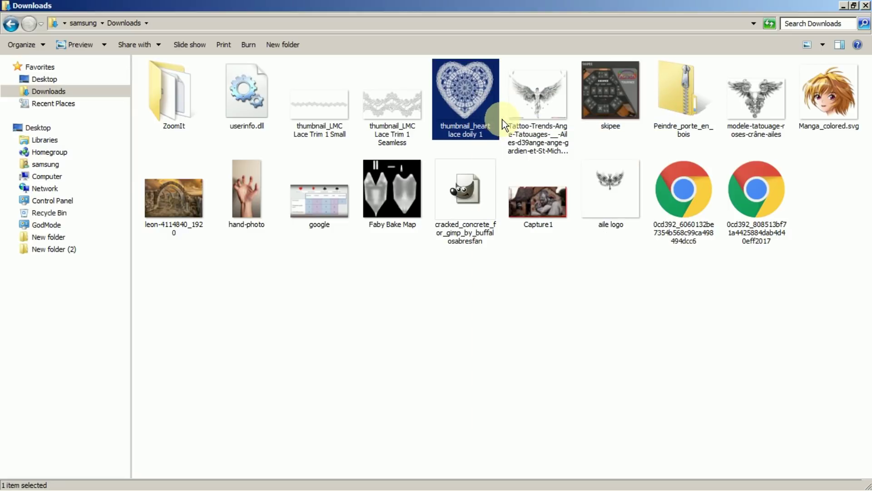
click(839, 5)
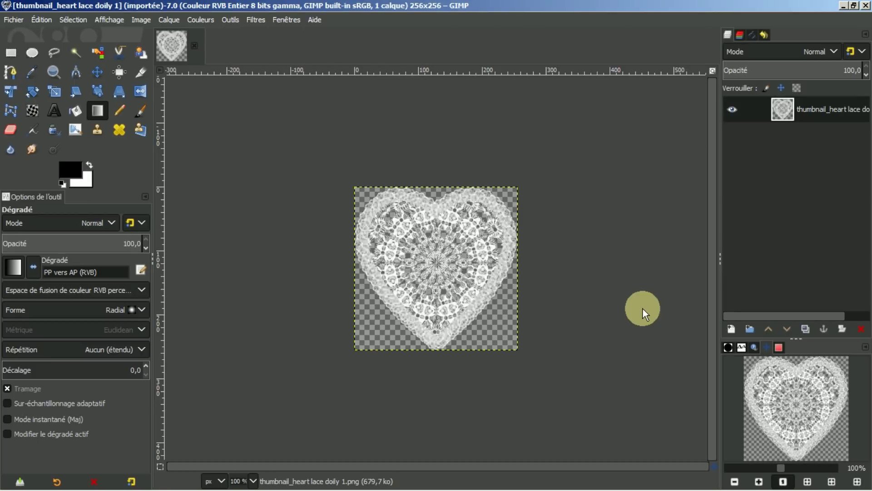
Close the heart lace image's view and show the Images list in the lower dock.
click(198, 46)
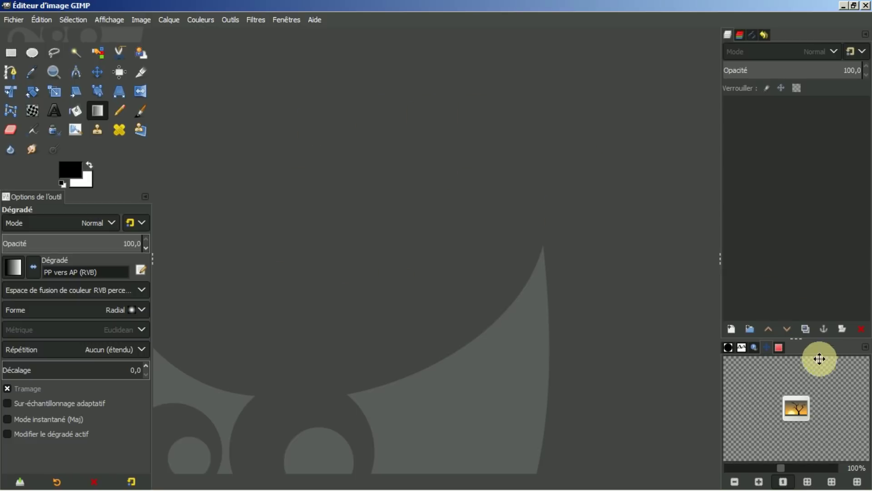
click(753, 347)
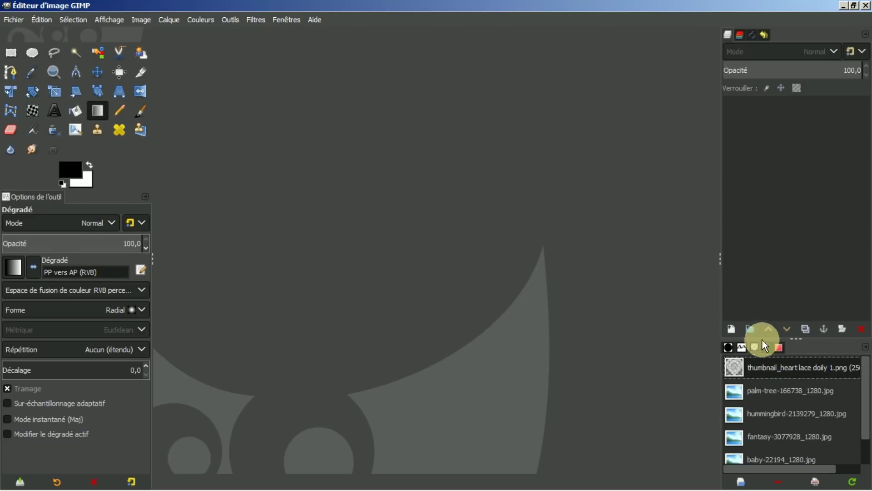
Create a new 1920×1080 image and bucket-fill its background black.
click(10, 20)
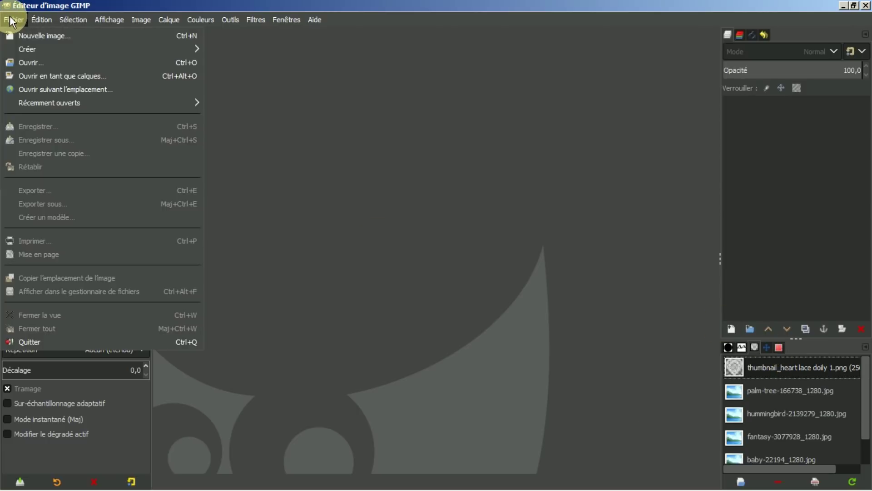
click(24, 35)
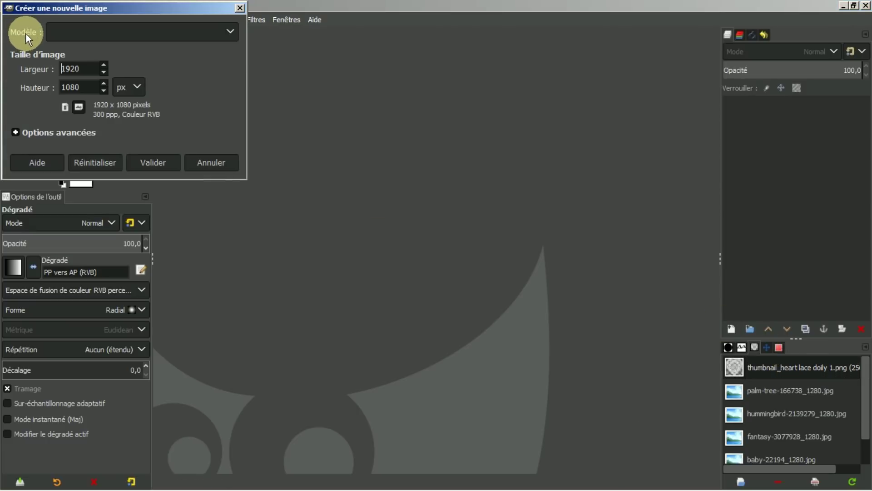
click(154, 163)
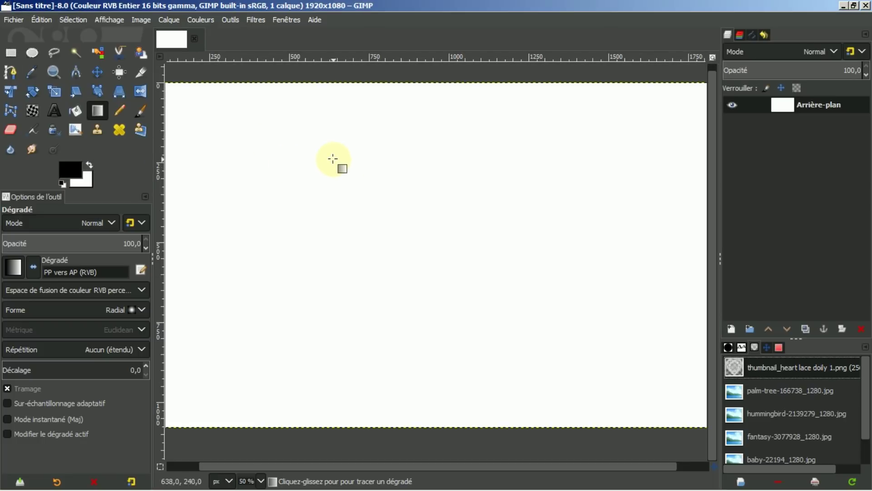
click(75, 111)
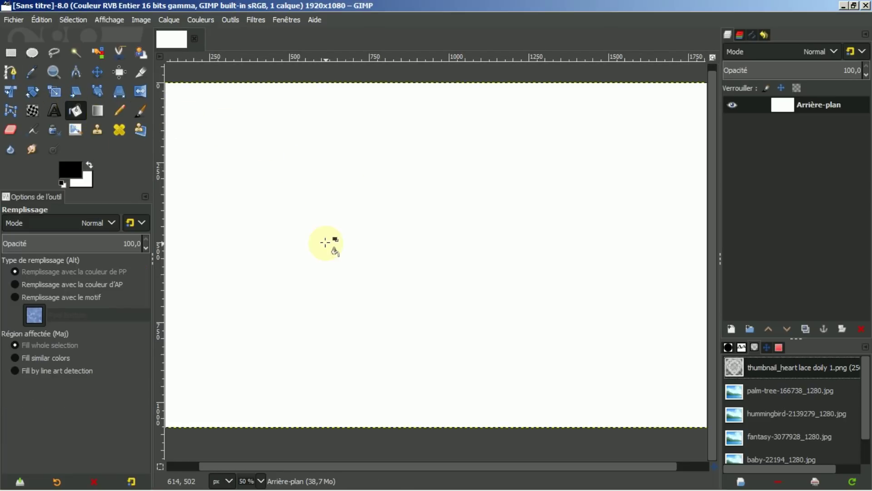
click(326, 242)
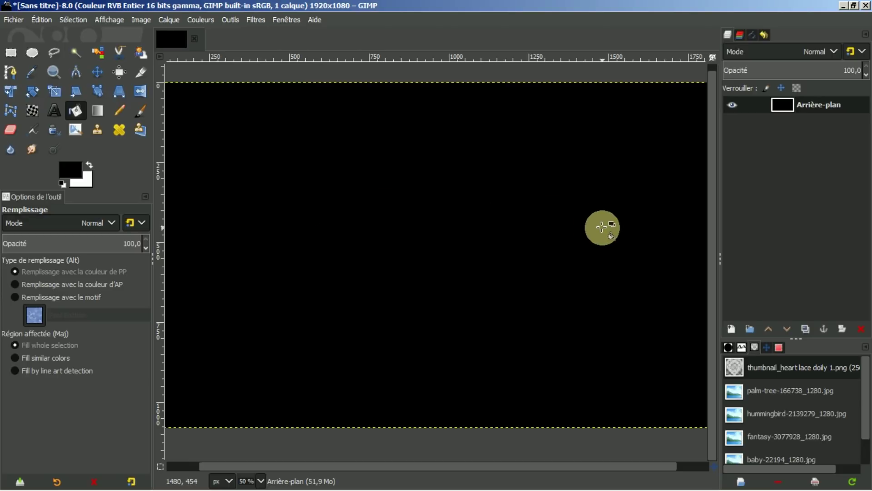
Draw a straight horizontal two-node path from left to right across the canvas.
click(9, 72)
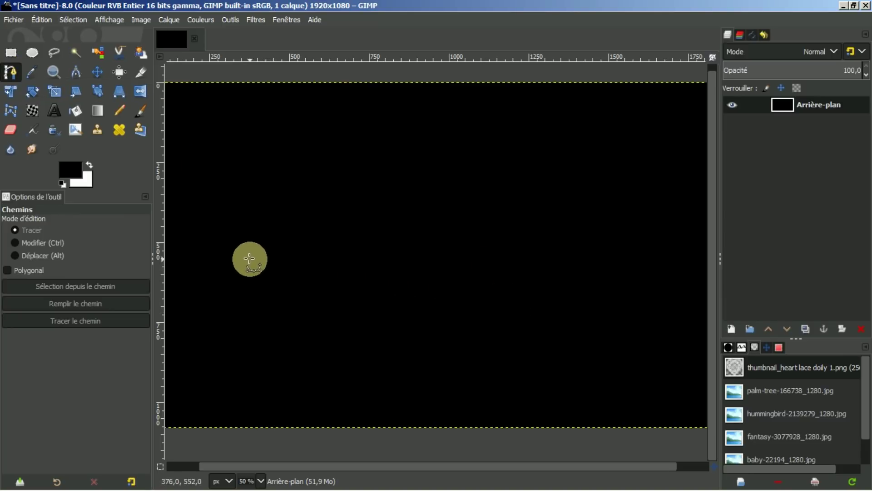
click(246, 257)
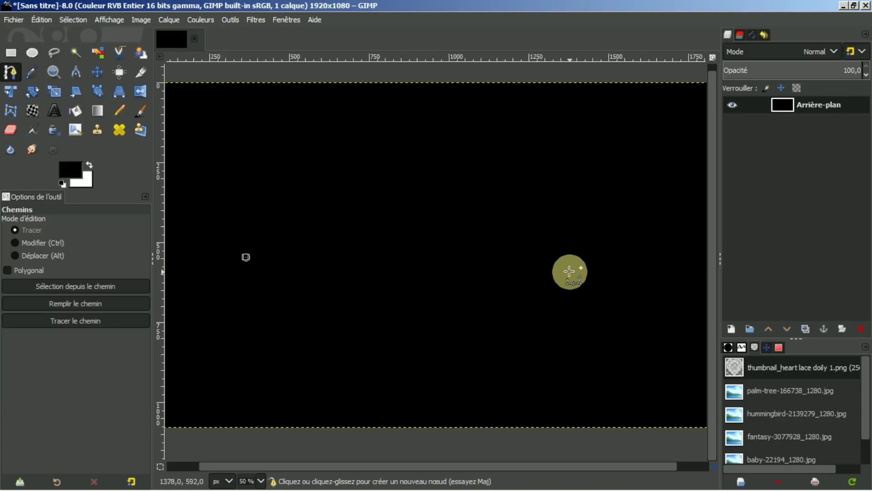
click(622, 259)
mouse_move(622, 259)
mouse_down()
mouse_move(623, 243)
mouse_move(624, 257)
mouse_up()
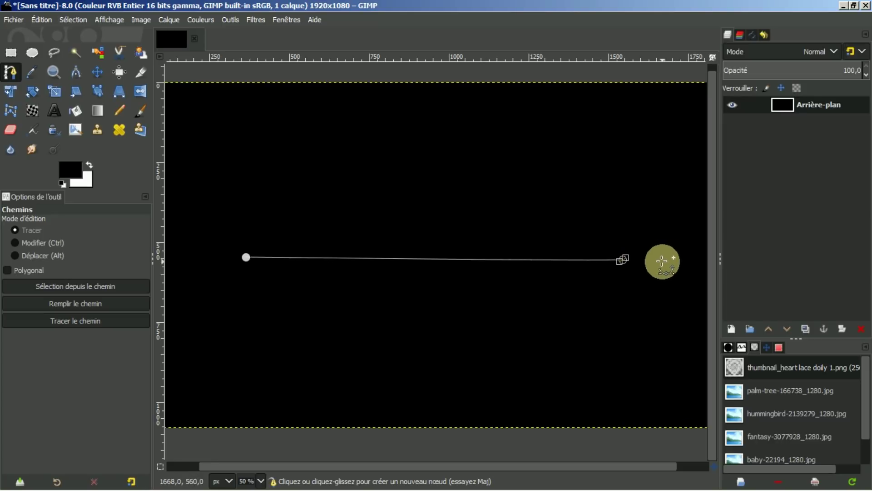
key(ctrl+z)
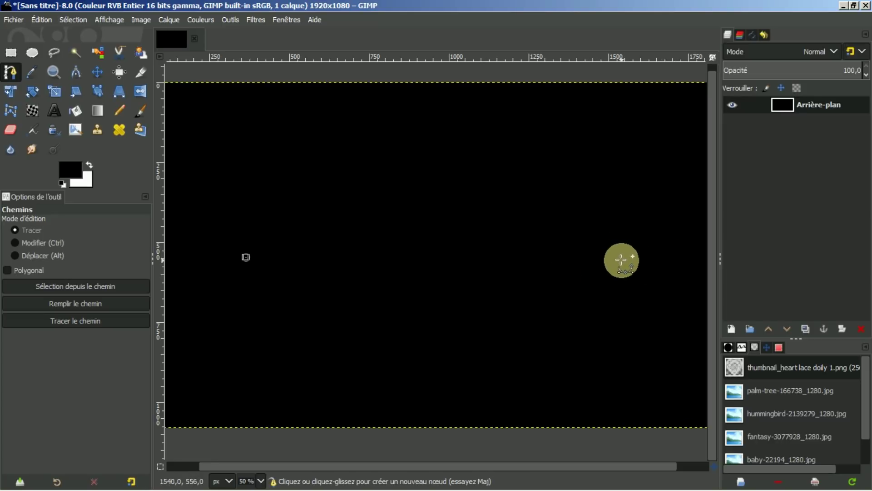
click(622, 261)
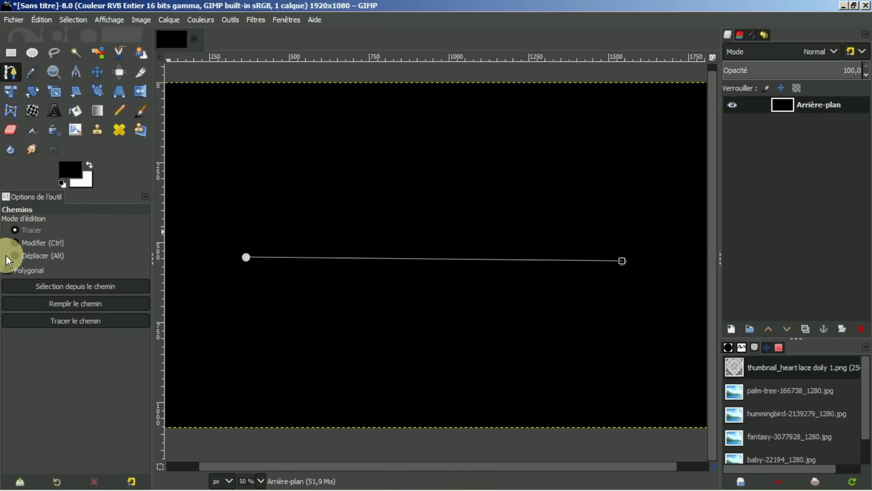
Insert a node on the path and bend its segments up, down and up into a wave.
click(25, 243)
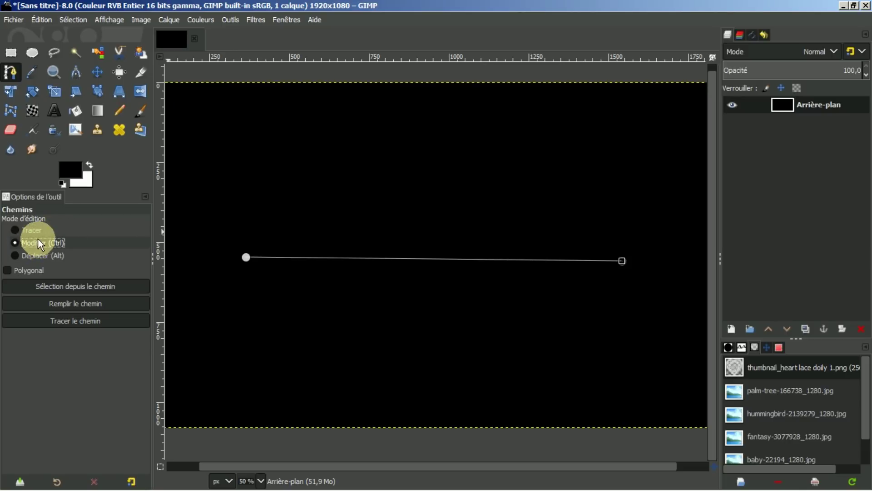
click(370, 257)
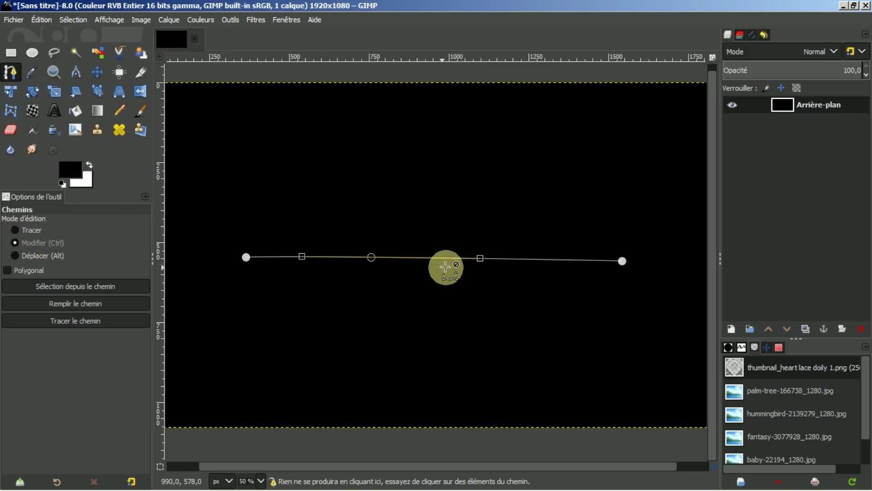
click(517, 260)
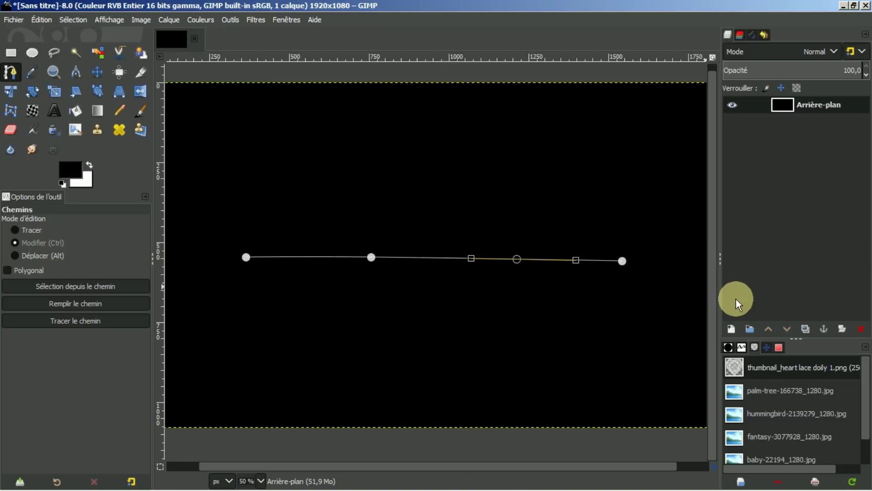
click(15, 230)
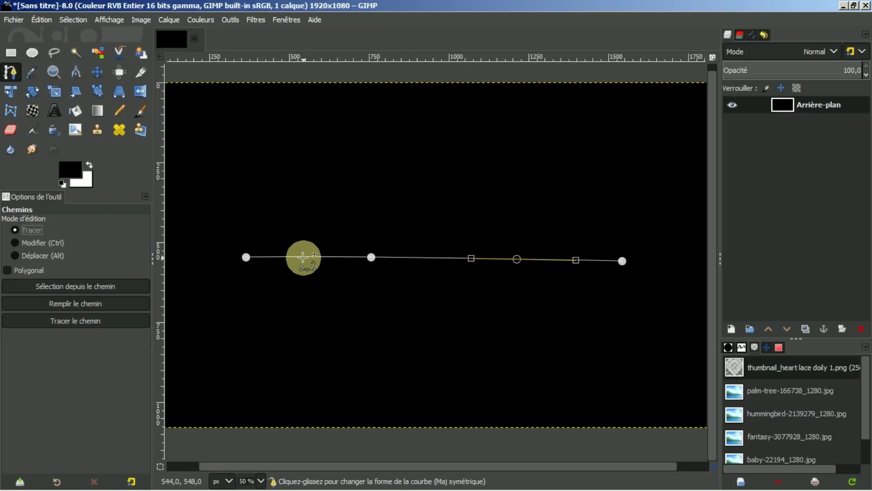
drag(303, 259, 302, 227)
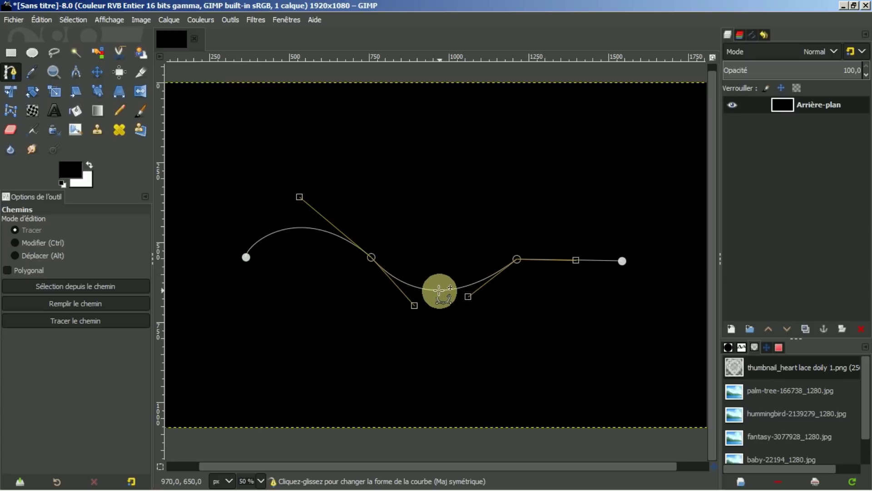
drag(441, 276, 440, 291)
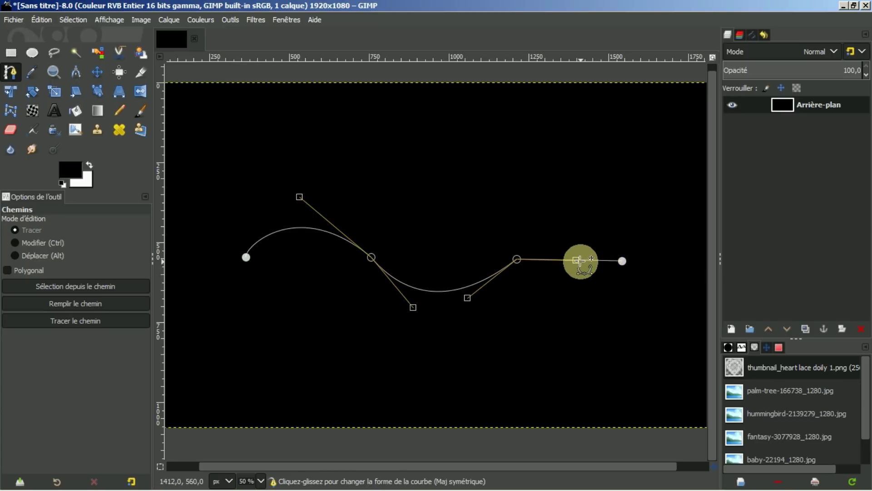
drag(584, 257, 581, 227)
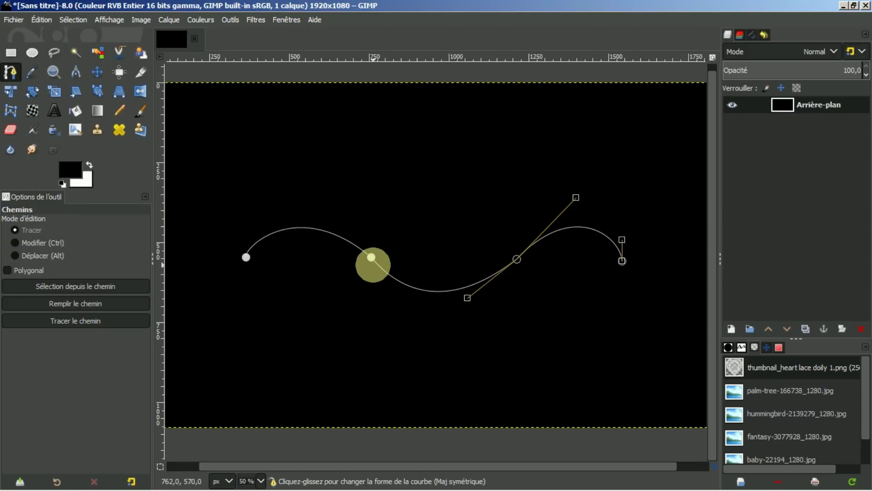
Nudge the middle nodes and both end points to even out the wave.
click(371, 257)
drag(371, 257, 362, 256)
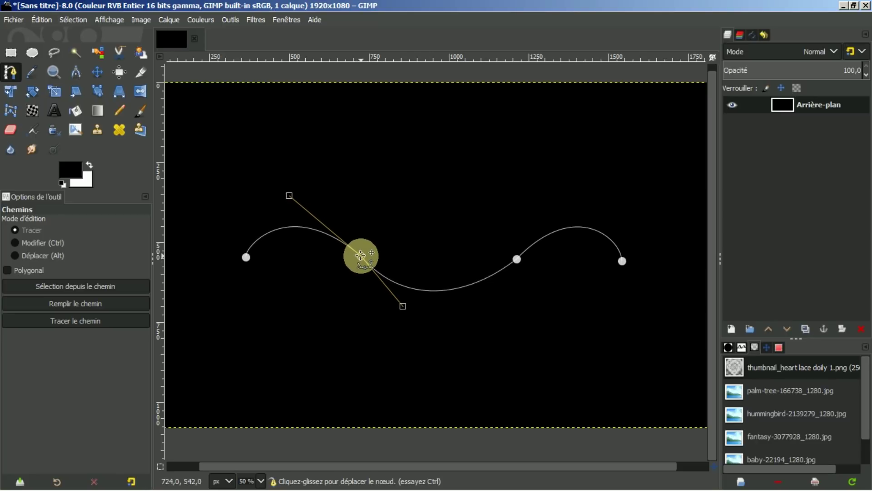
drag(516, 258, 509, 262)
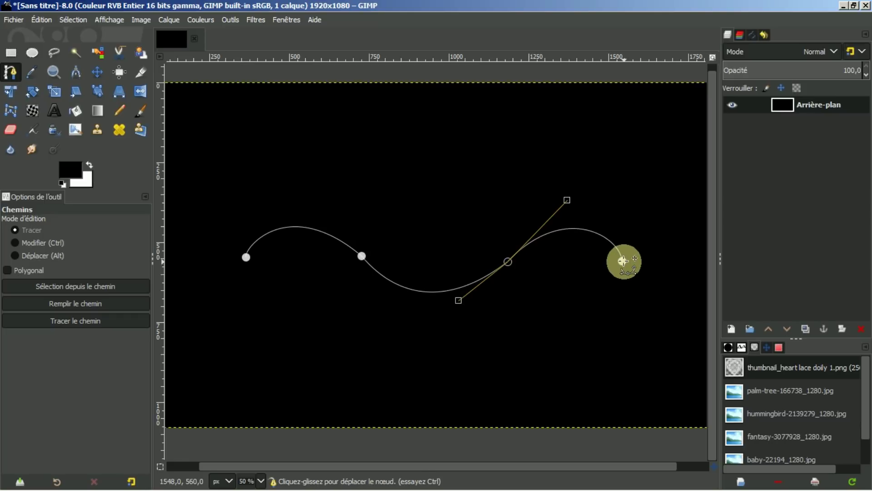
drag(622, 262, 628, 259)
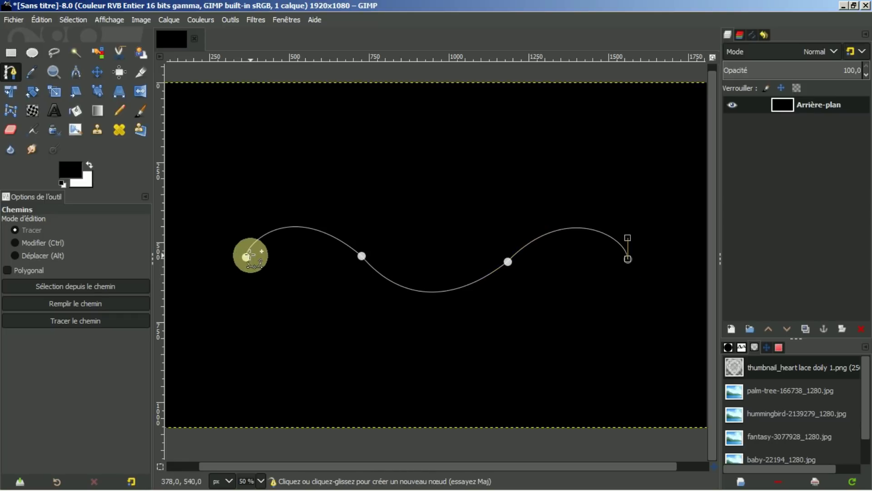
drag(245, 257, 240, 255)
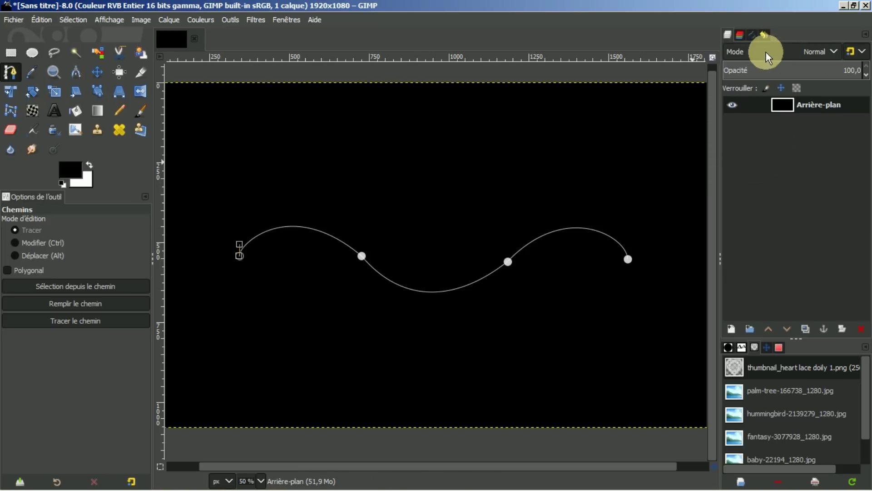
Select the Move tool and reopen thumbnail_heart lace doily 1 from Document History.
click(752, 34)
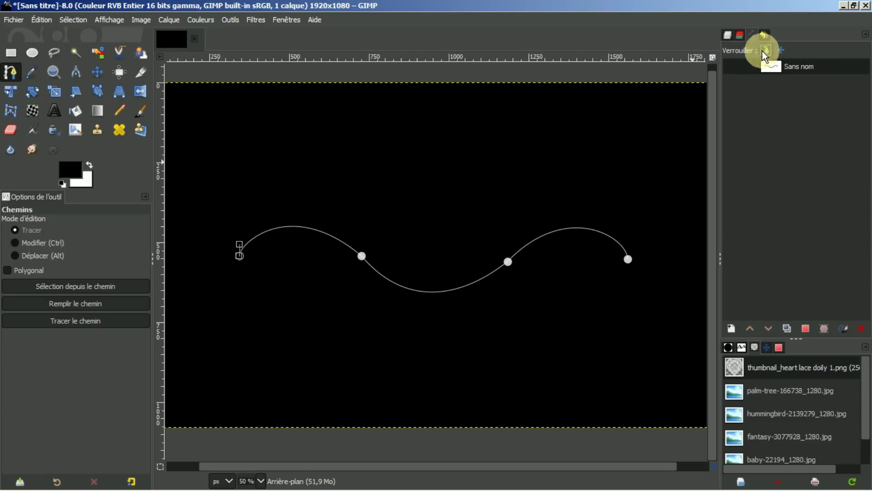
click(728, 35)
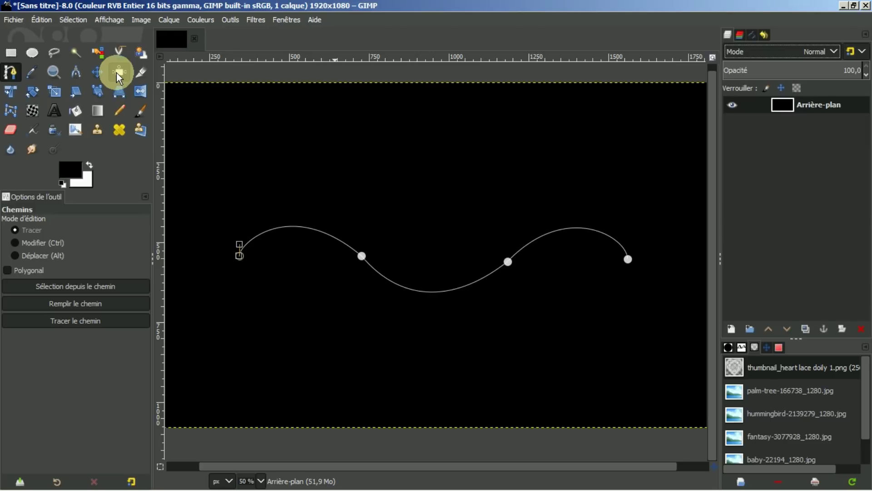
click(97, 72)
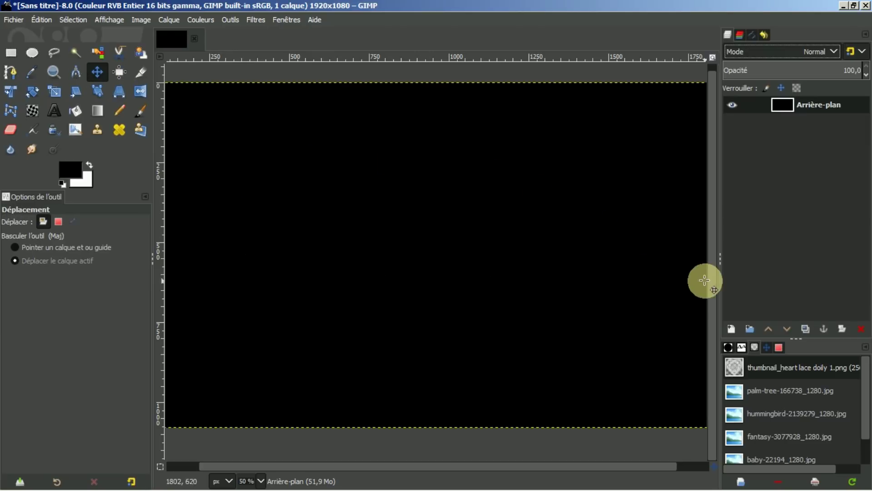
double_click(756, 374)
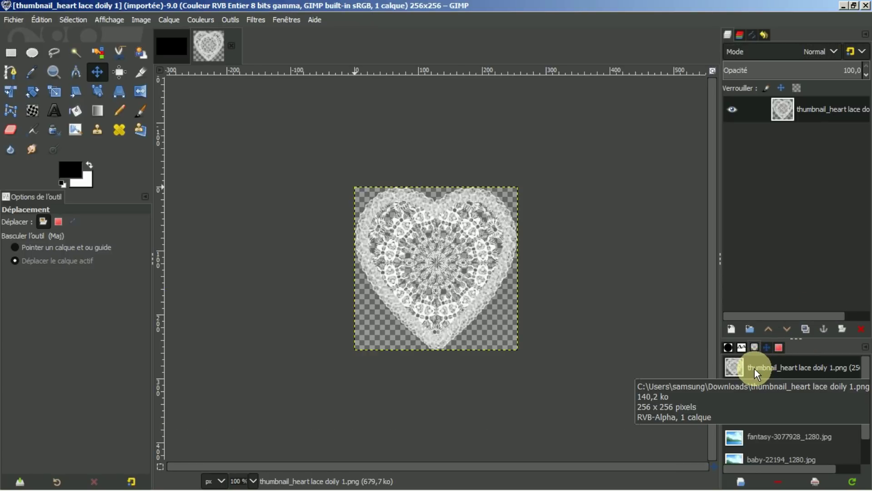
Copy the lace heart and set the Paintbrush's brush to the clipboard image.
click(40, 19)
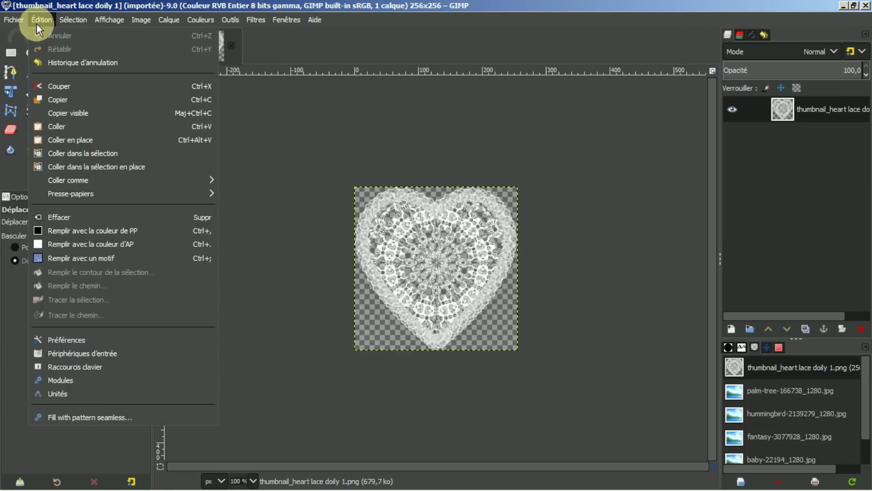
click(59, 100)
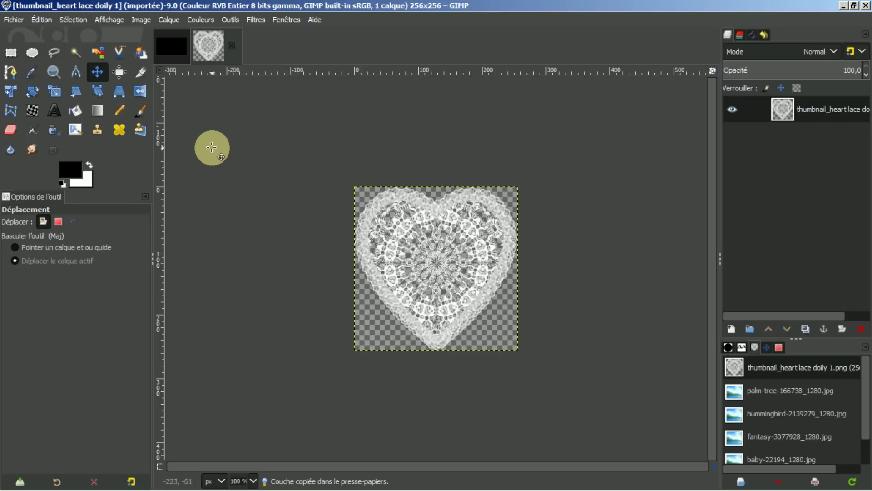
click(141, 111)
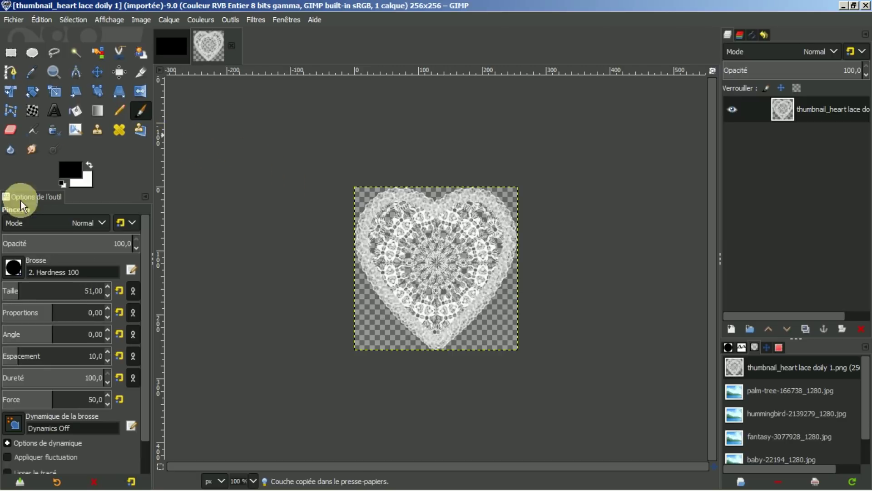
click(14, 268)
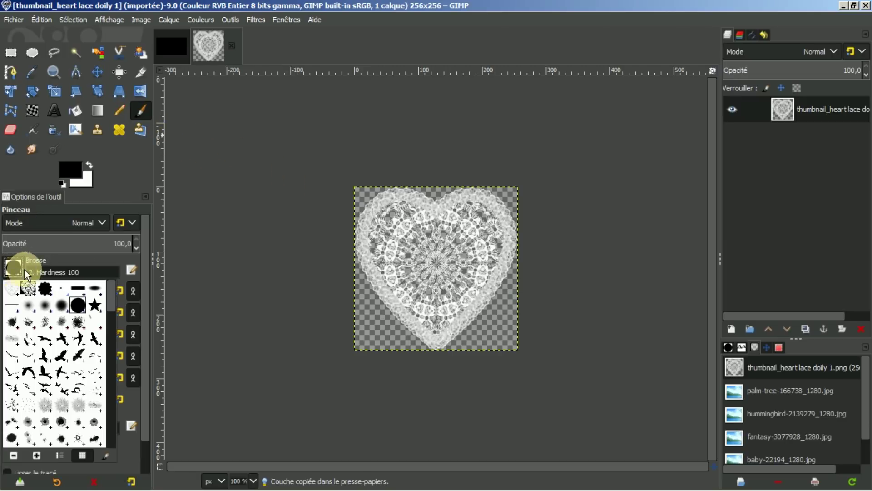
click(12, 288)
click(13, 266)
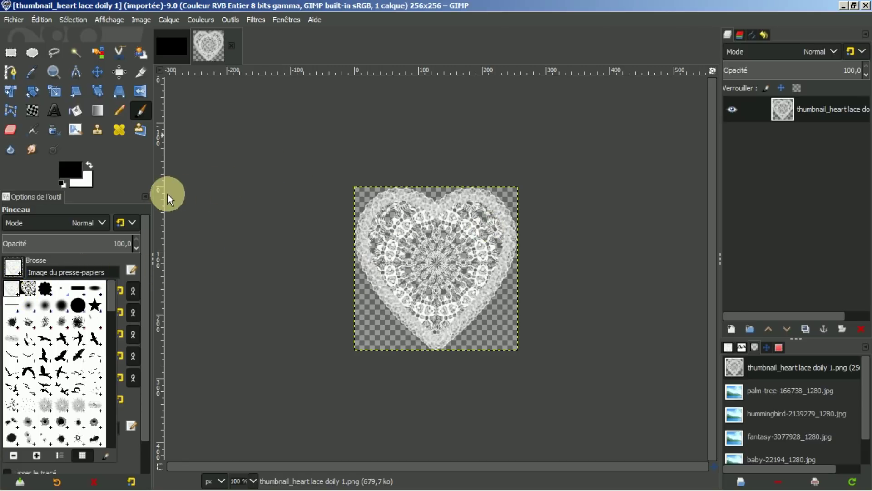
Close the brush list, swap colours so white is foreground, and return to the Sans titre canvas.
click(134, 178)
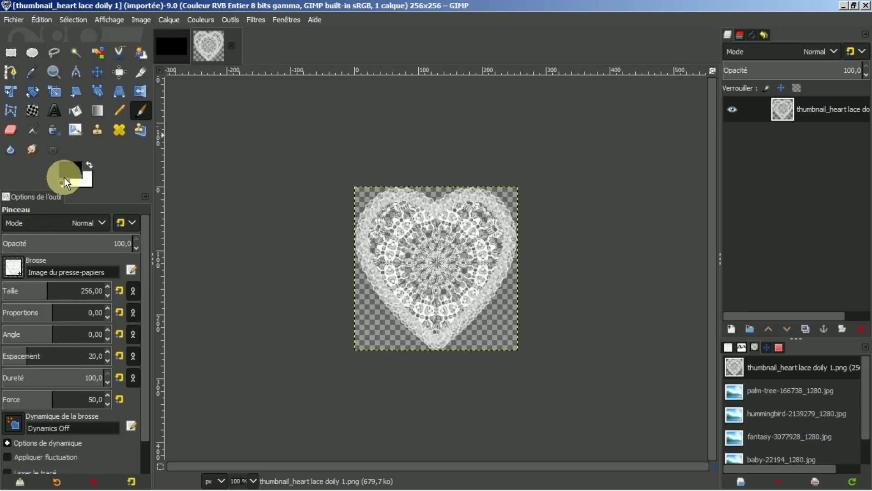
click(91, 165)
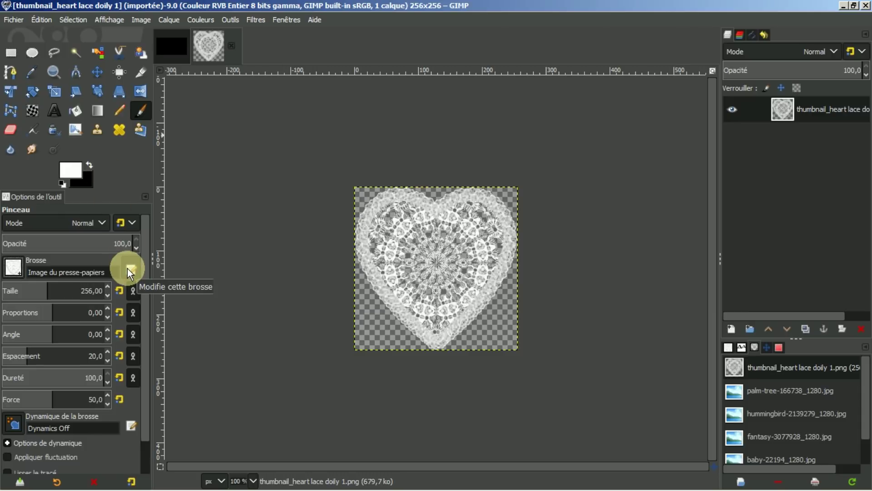
click(174, 46)
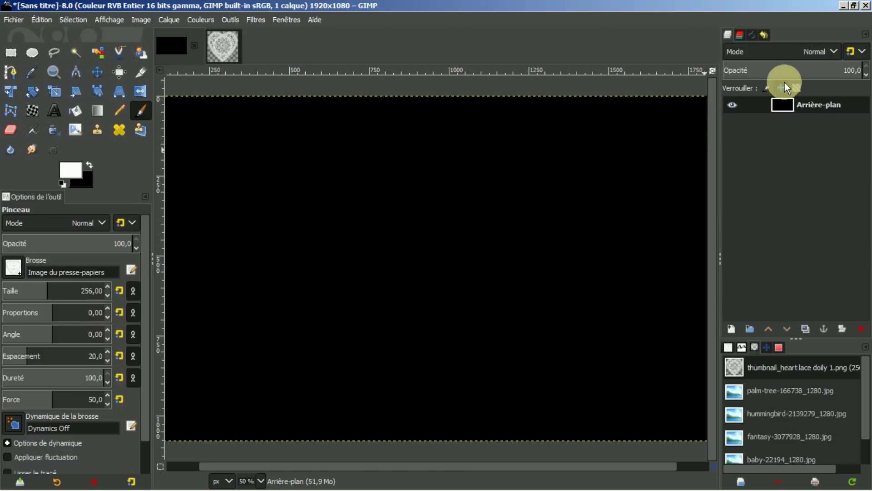
Stroke the wavy path with the Paintbrush using the size-256 lace heart brush.
click(755, 38)
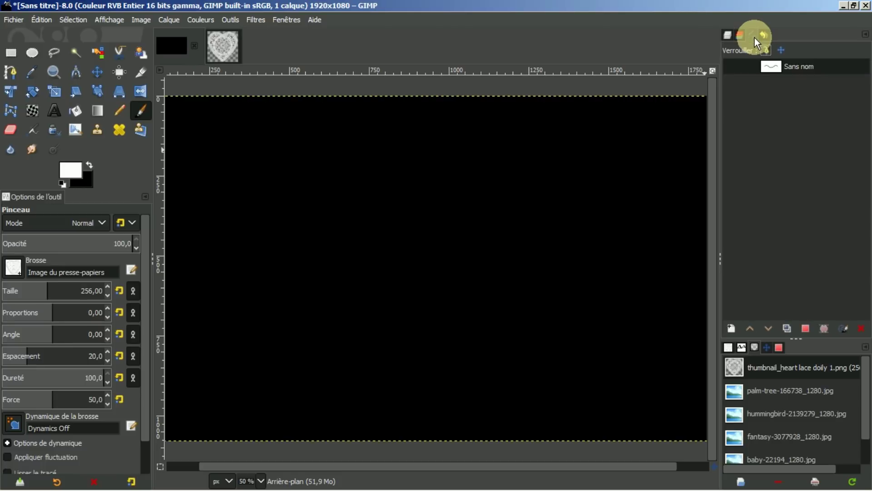
double_click(768, 66)
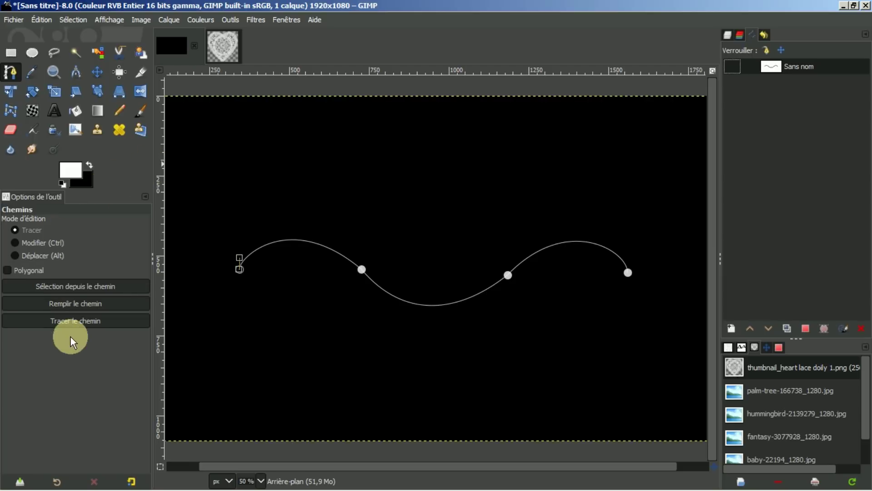
click(67, 320)
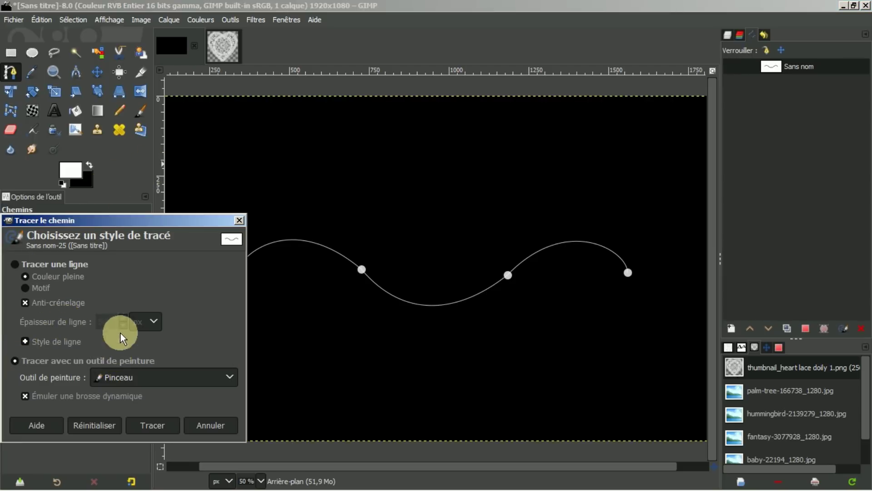
click(149, 426)
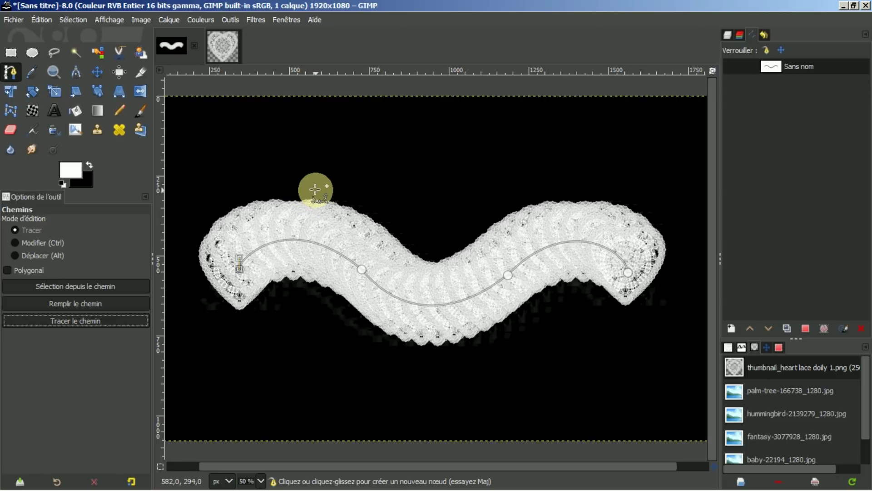
Undo the wide lace stroke and start lowering the Paintbrush size, now at 234.
key(ctrl+z)
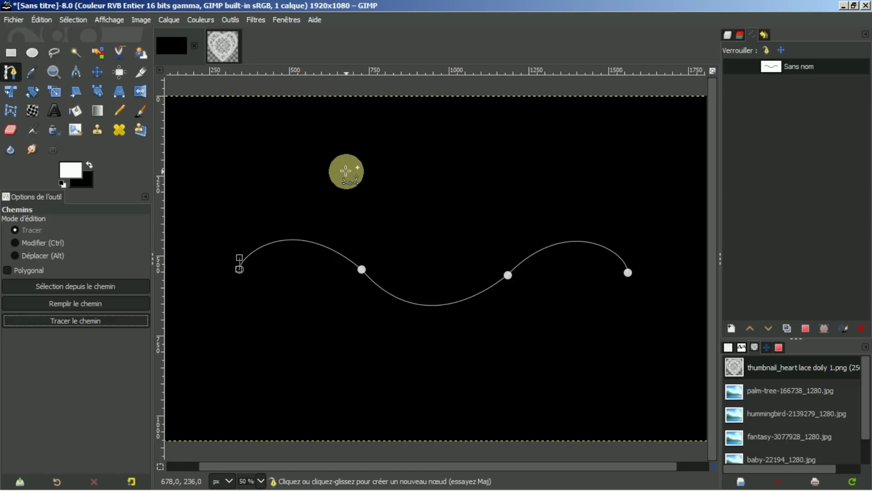
click(140, 111)
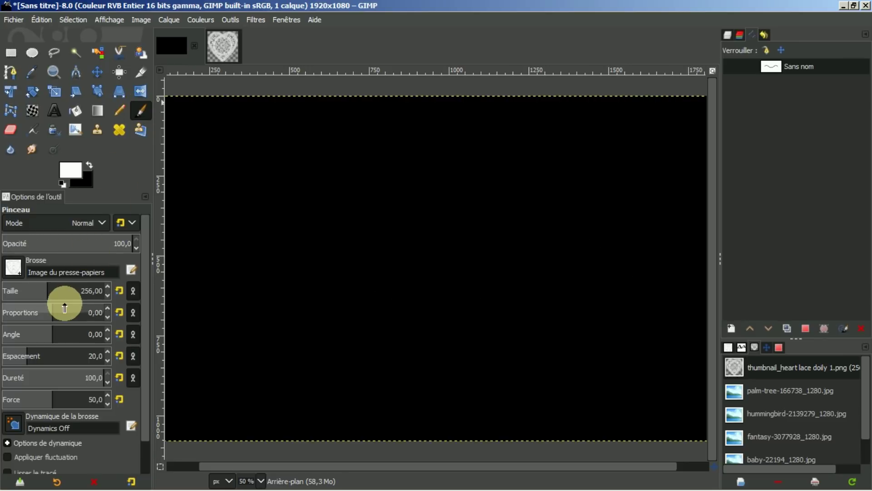
drag(65, 296, 89, 288)
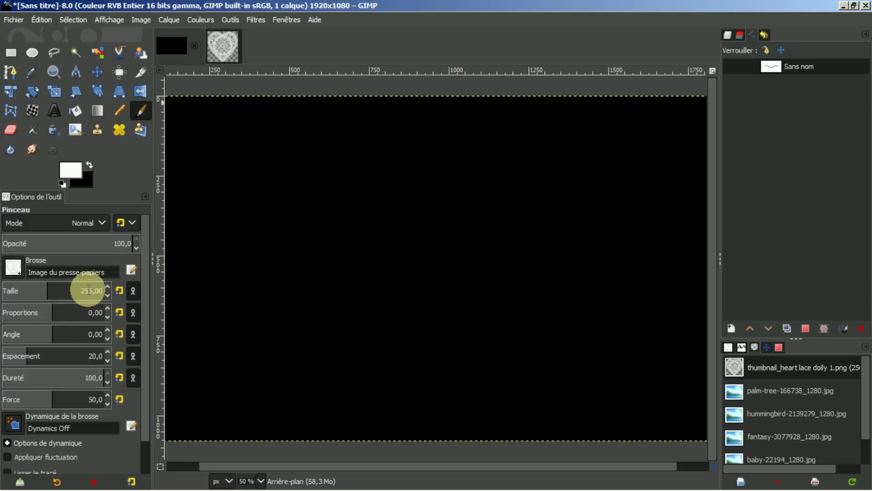
scroll(48, 296, up, 1)
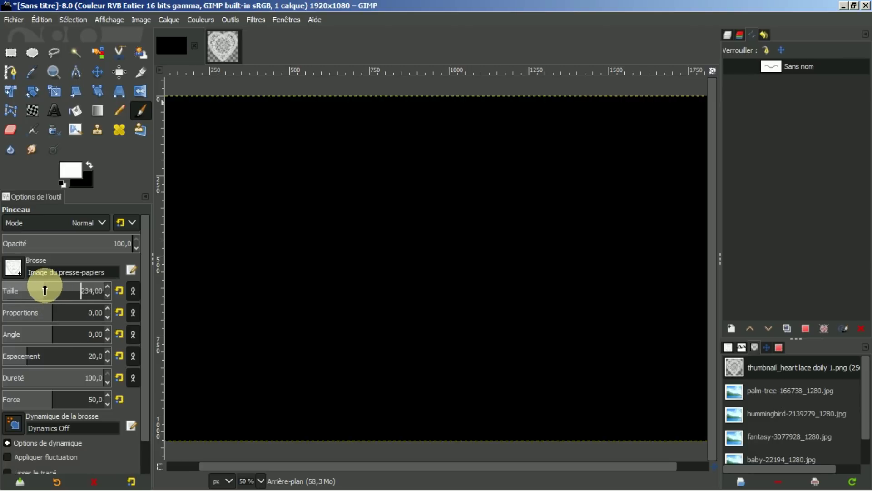
Set the lace brush size to 104, trial-stroke the wavy path, then undo it.
drag(48, 290, 30, 290)
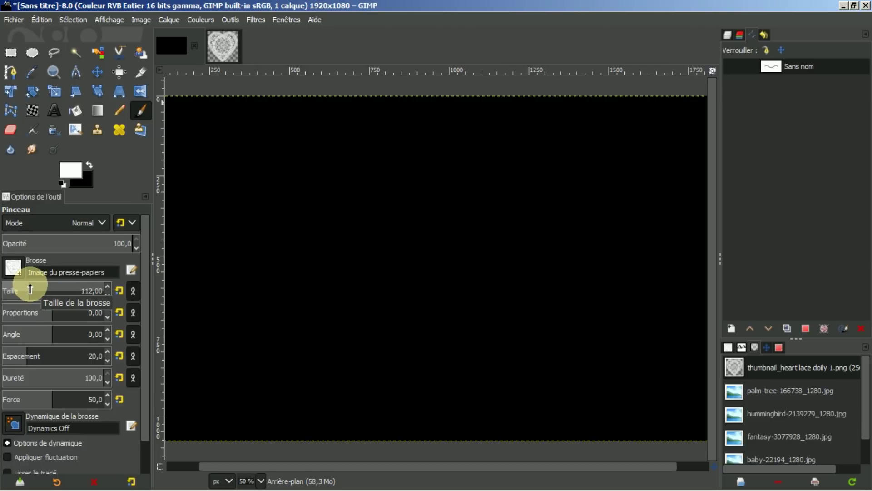
drag(30, 290, 28, 290)
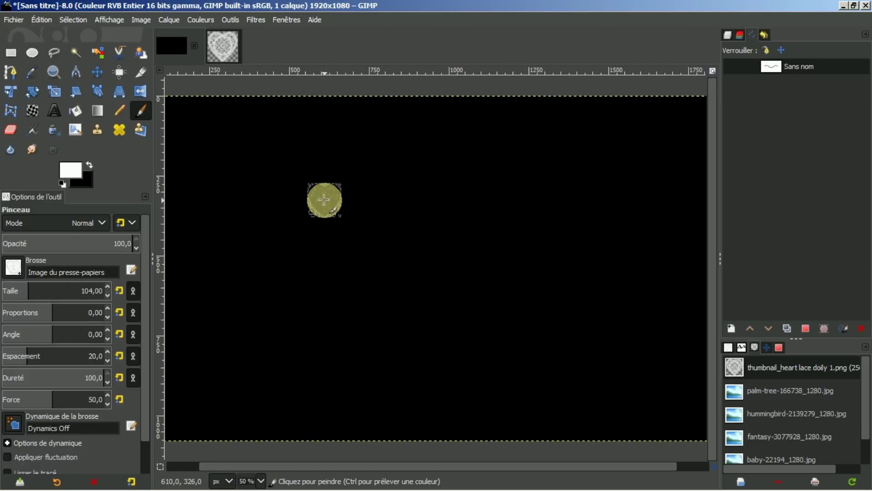
double_click(768, 68)
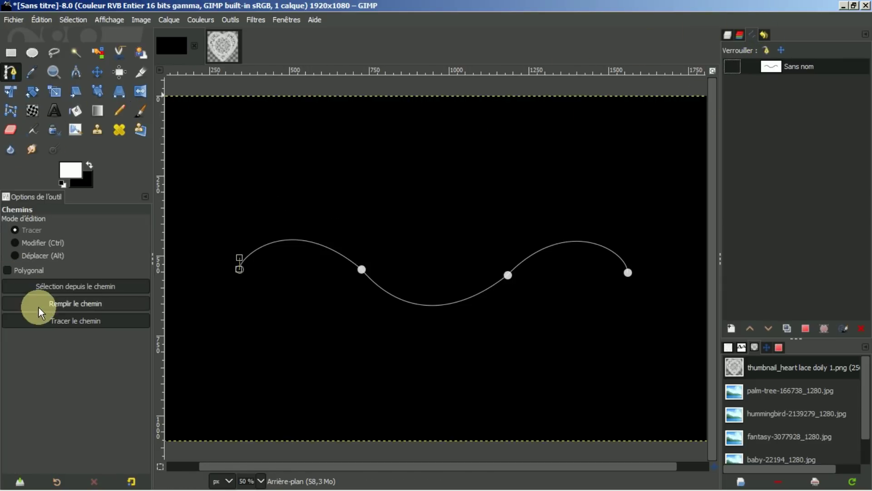
click(38, 321)
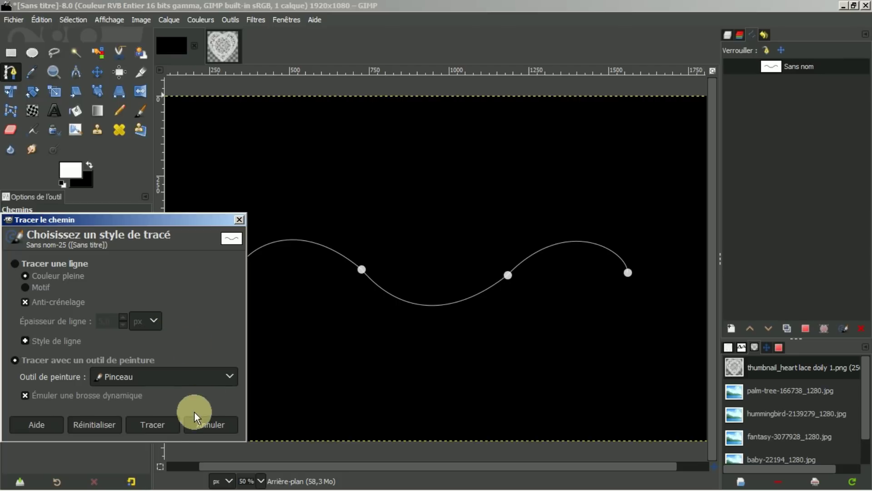
click(156, 425)
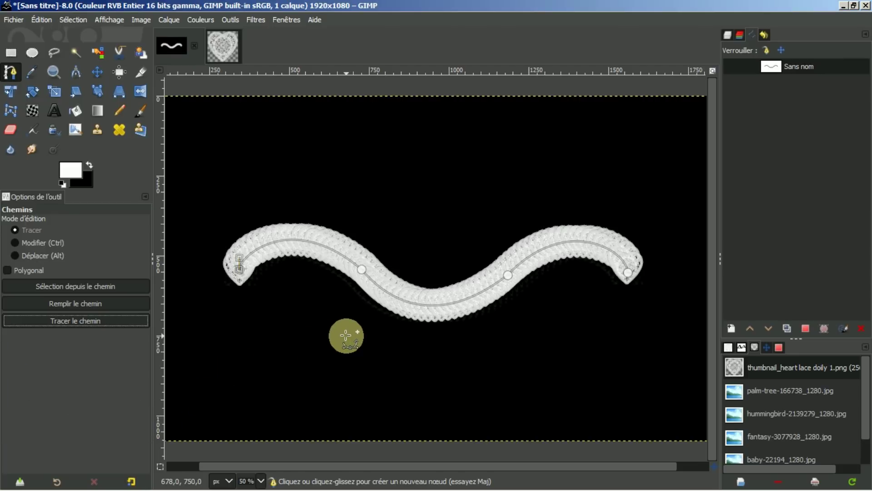
key(ctrl+z)
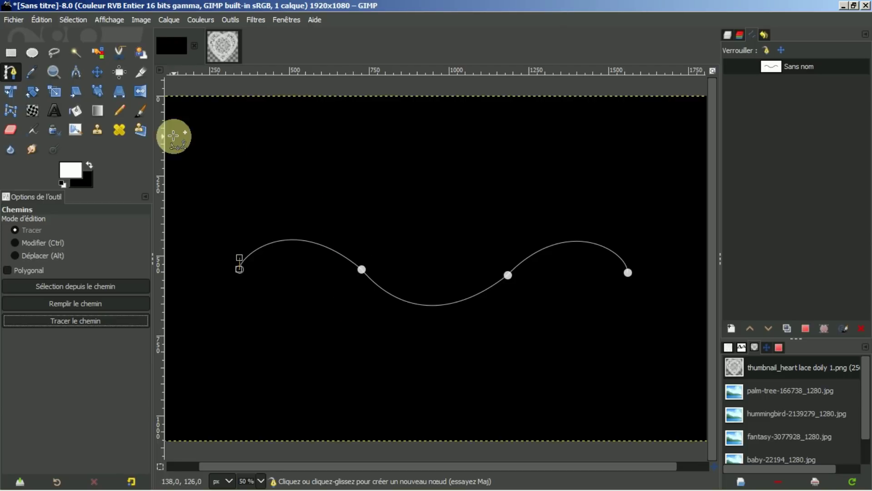
Set the Paintbrush size to 35.
click(141, 110)
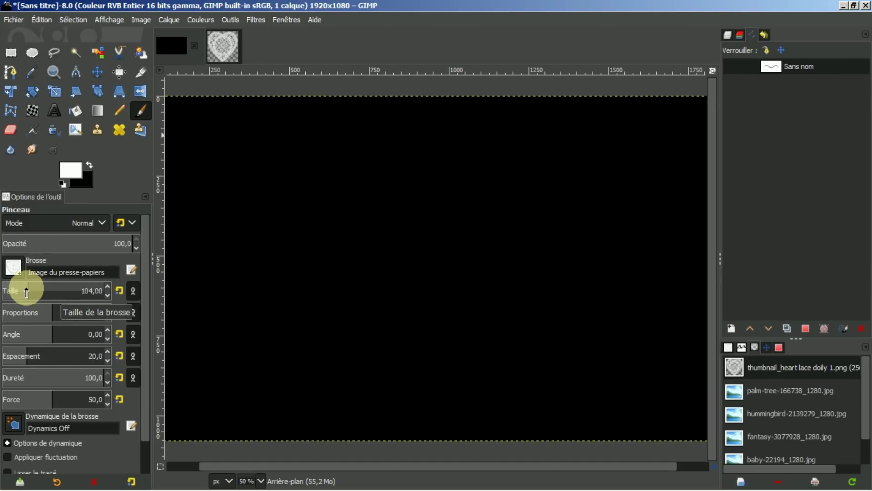
double_click(91, 290)
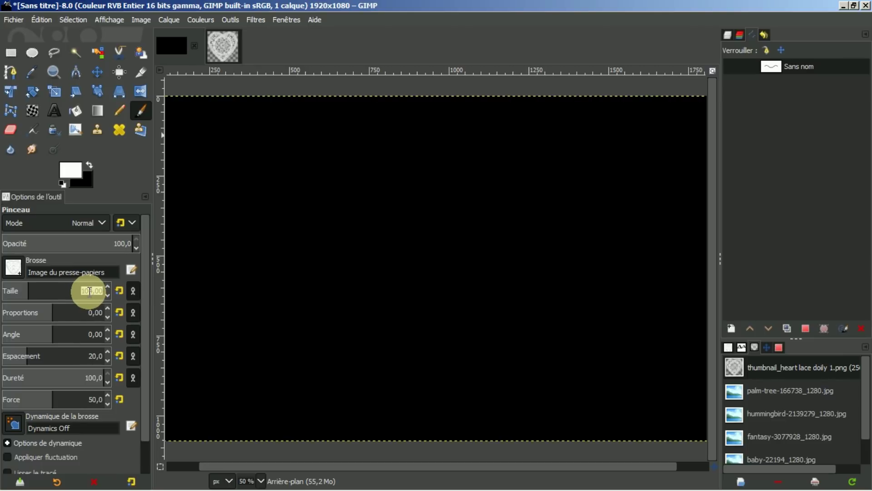
text(35)
key(Return)
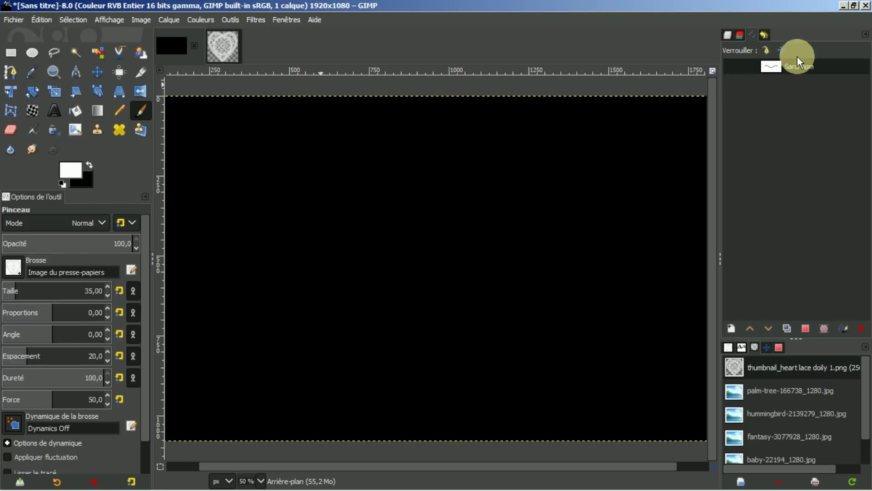
Stroke the wavy path with the size-35 lace heart brush.
double_click(772, 67)
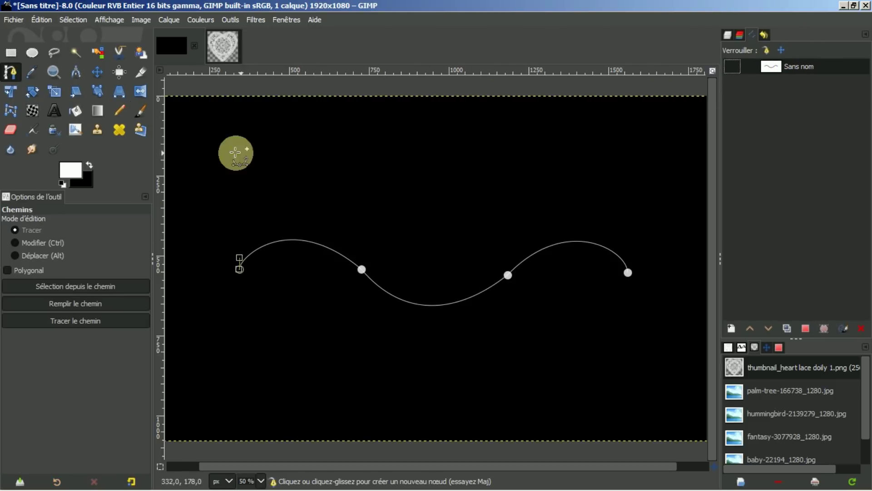
click(77, 321)
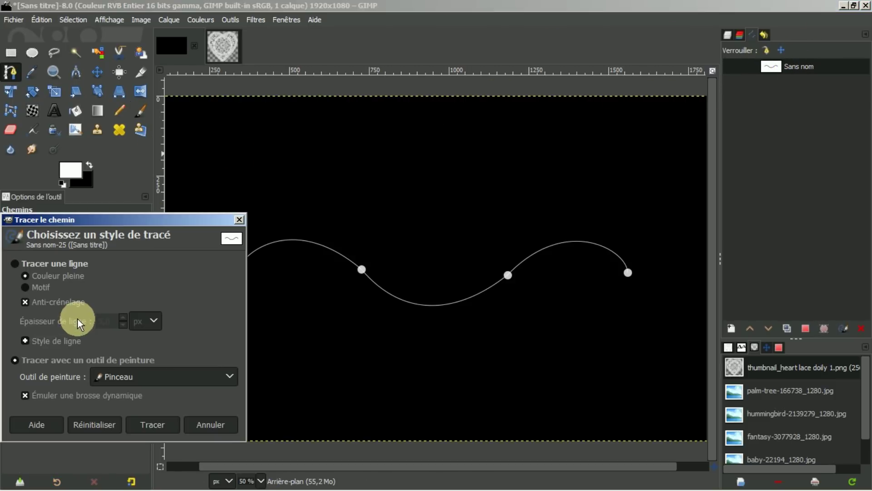
click(146, 422)
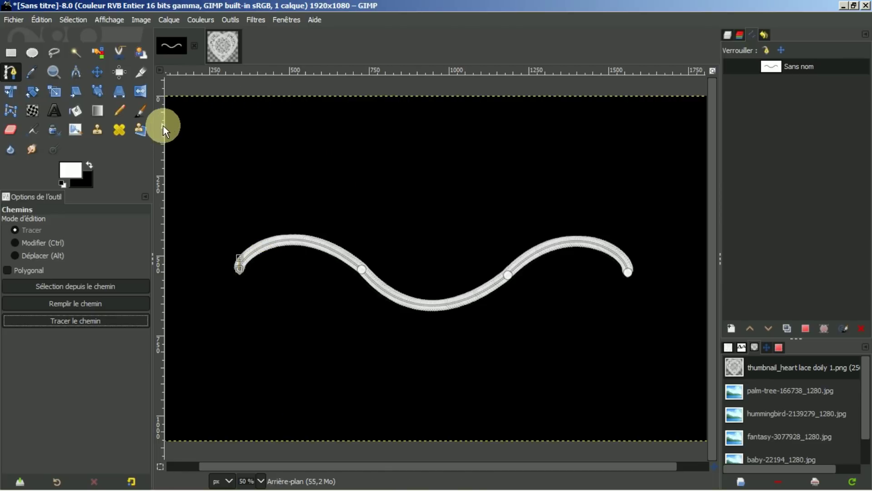
Undo the previous stroke and raise the Paintbrush spacing to 49.
key(ctrl+z)
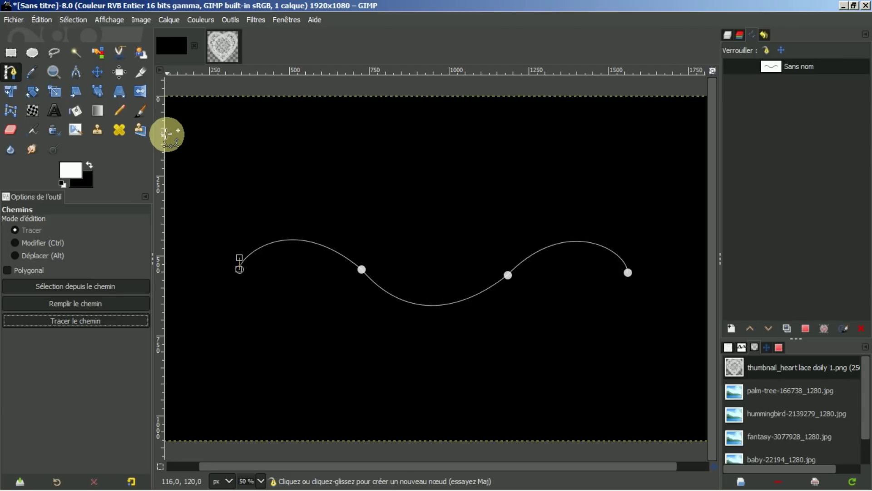
click(140, 110)
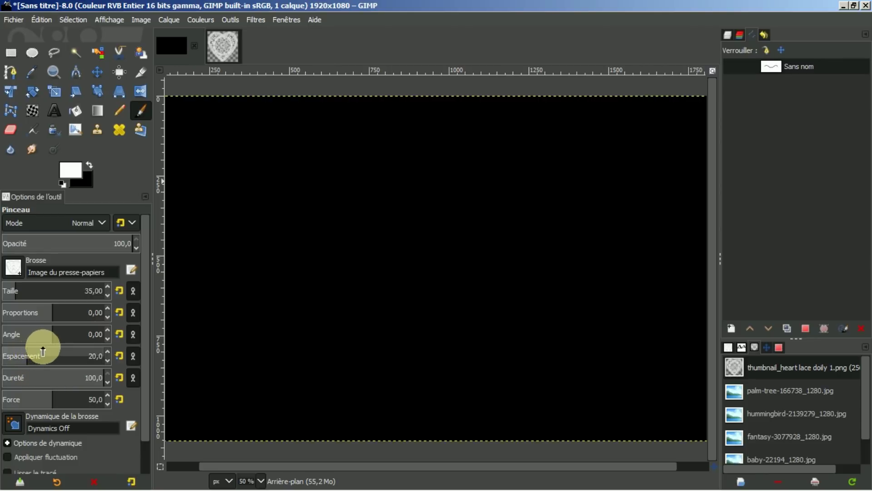
drag(38, 353, 46, 353)
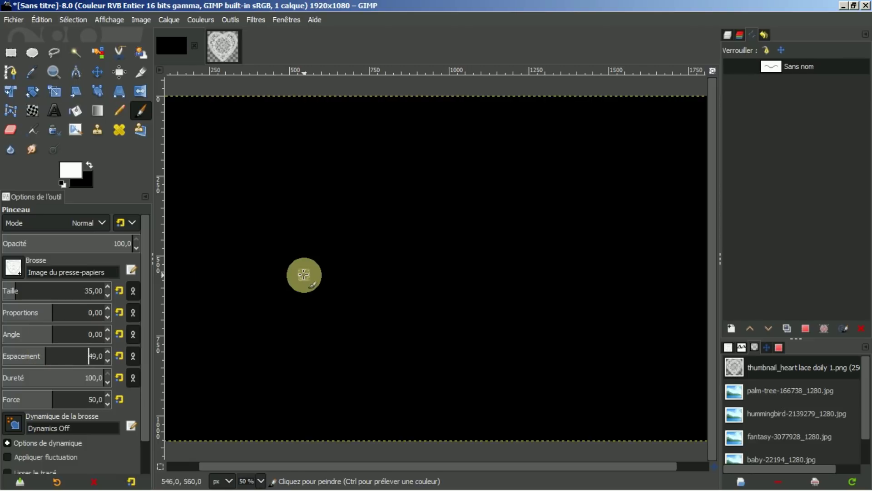
Trial-stroke the wavy path with spacing 49, then undo that stroke.
double_click(771, 66)
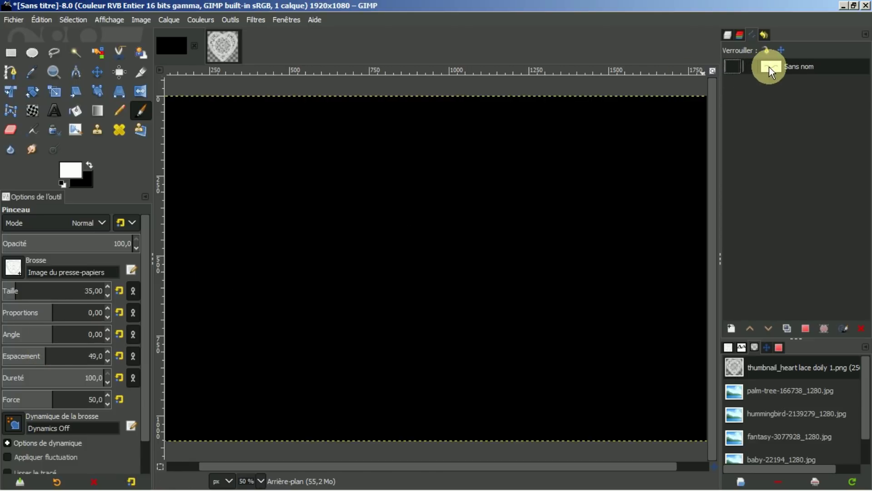
click(142, 110)
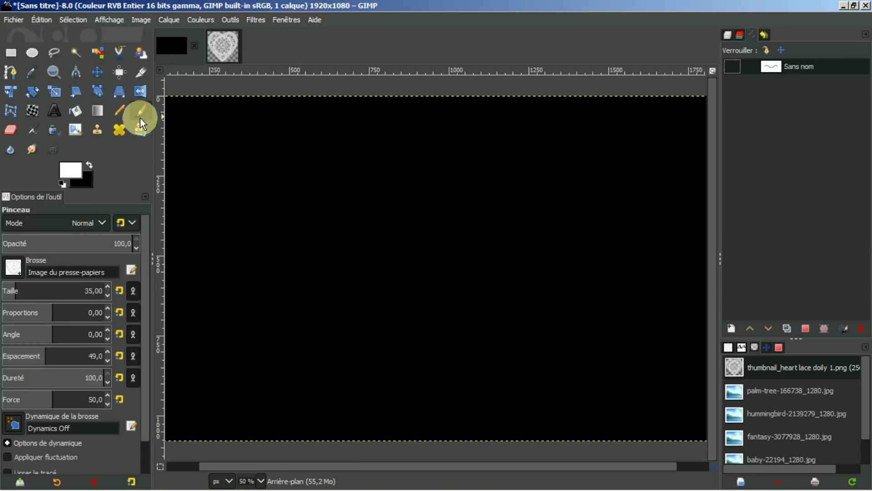
double_click(770, 68)
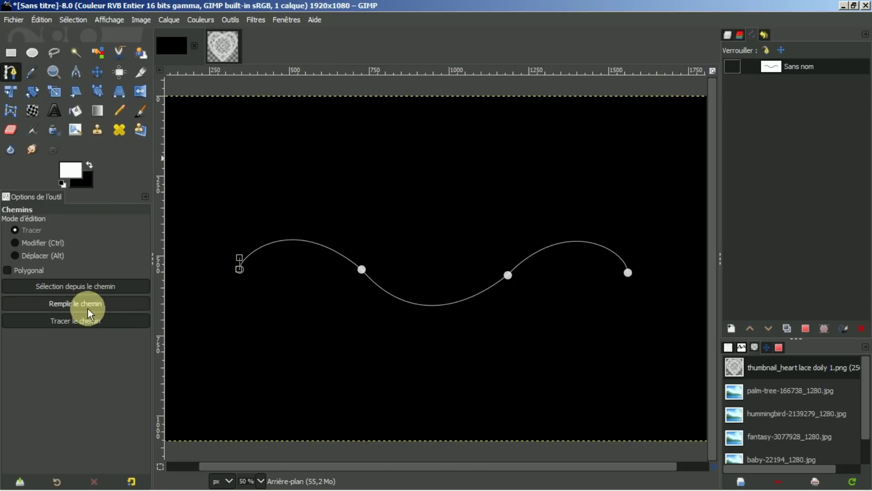
click(78, 323)
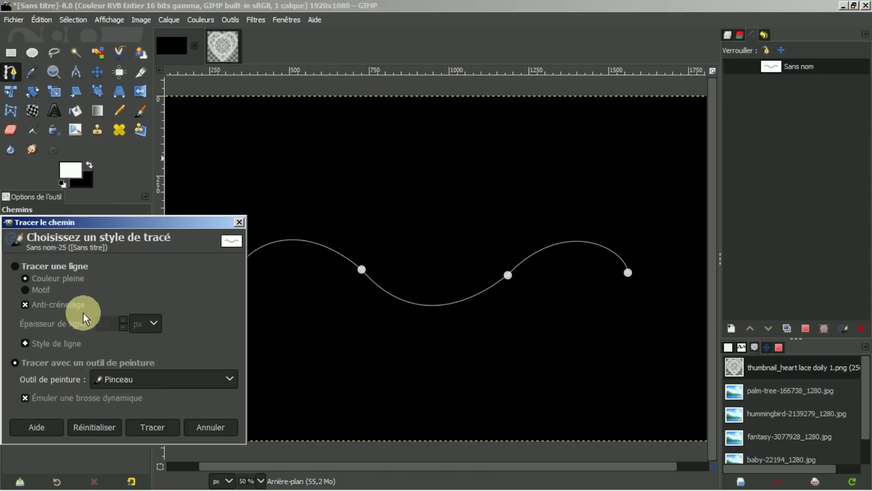
click(150, 427)
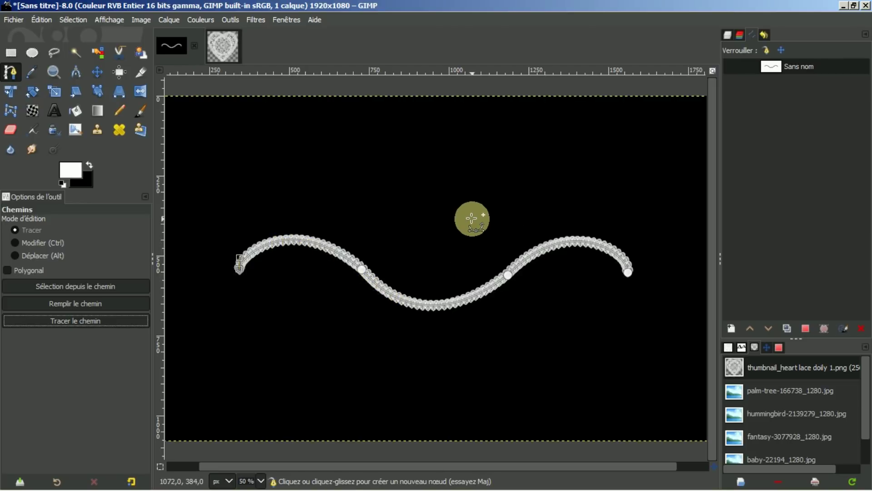
key(ctrl+z)
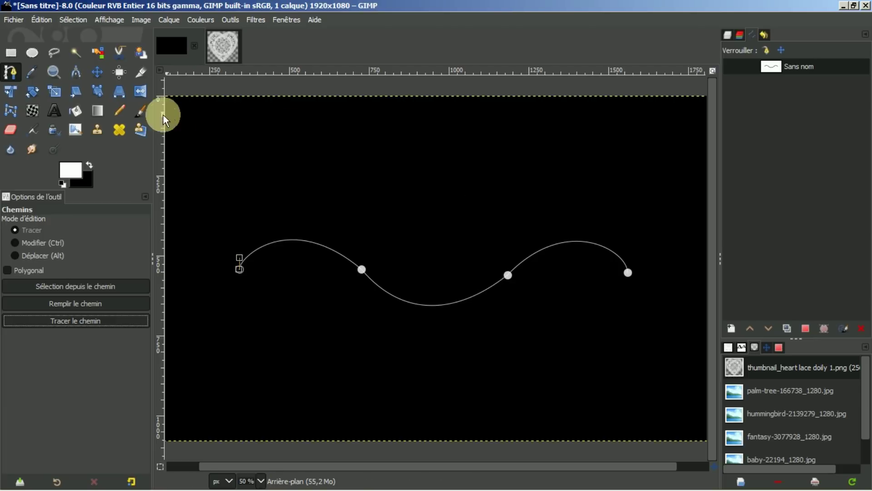
Set the Paintbrush spacing to 100.
click(143, 112)
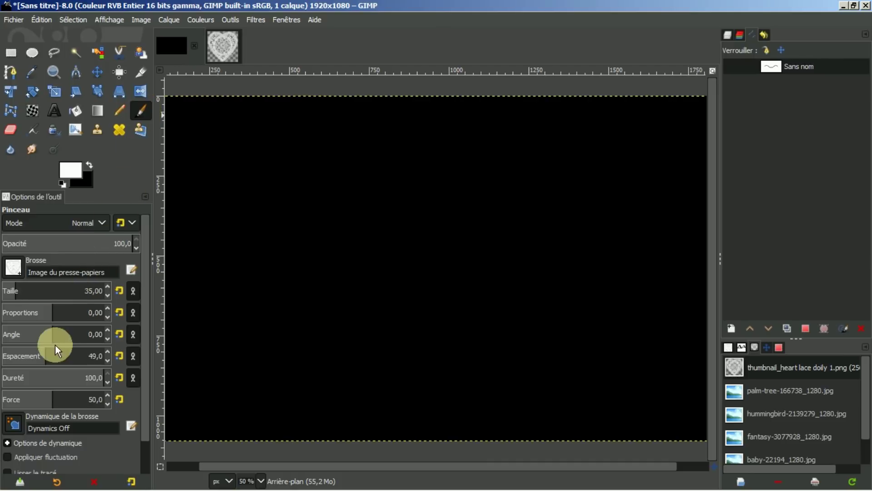
click(91, 356)
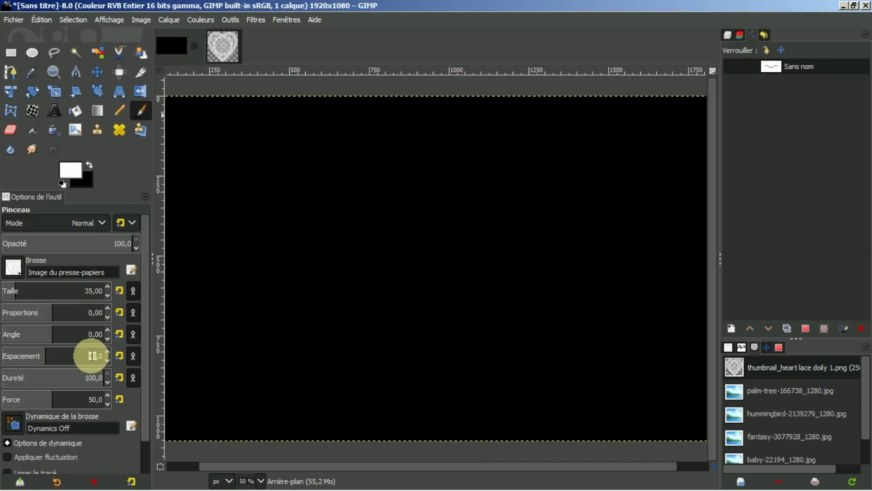
text(1)
key(Return)
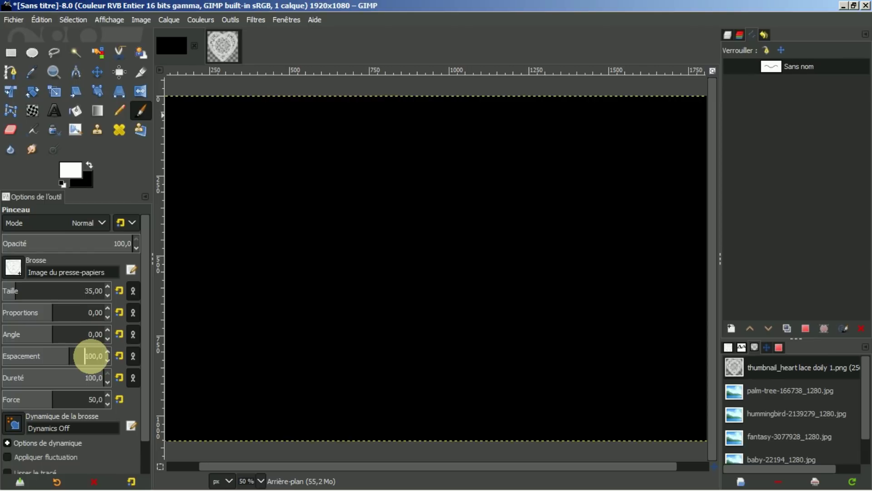
Stroke the wavy path as separate lace hearts and zoom in to inspect the chain.
double_click(770, 67)
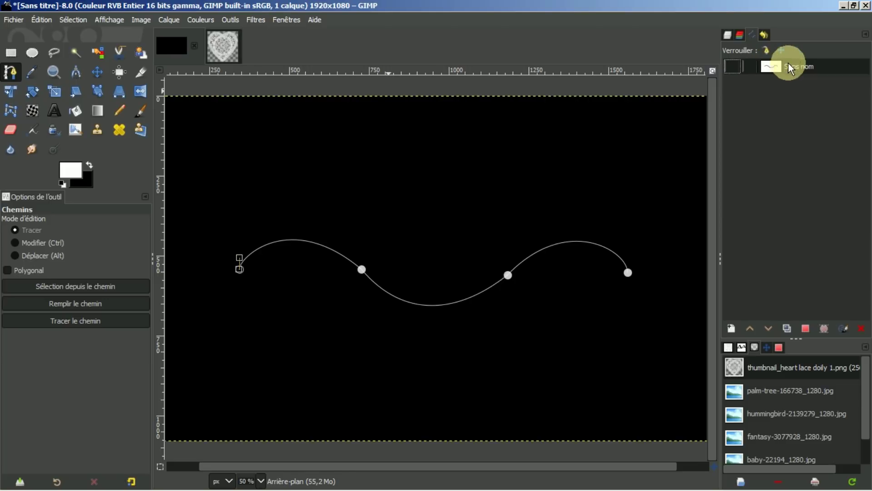
click(91, 322)
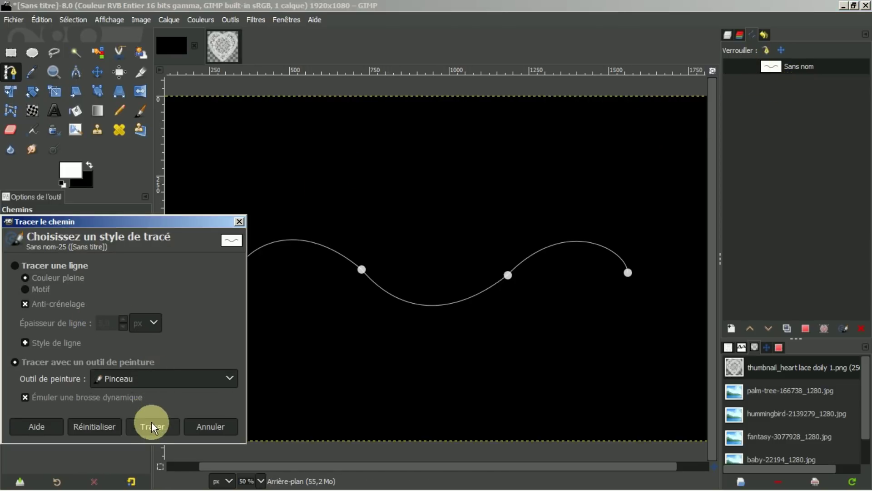
click(152, 427)
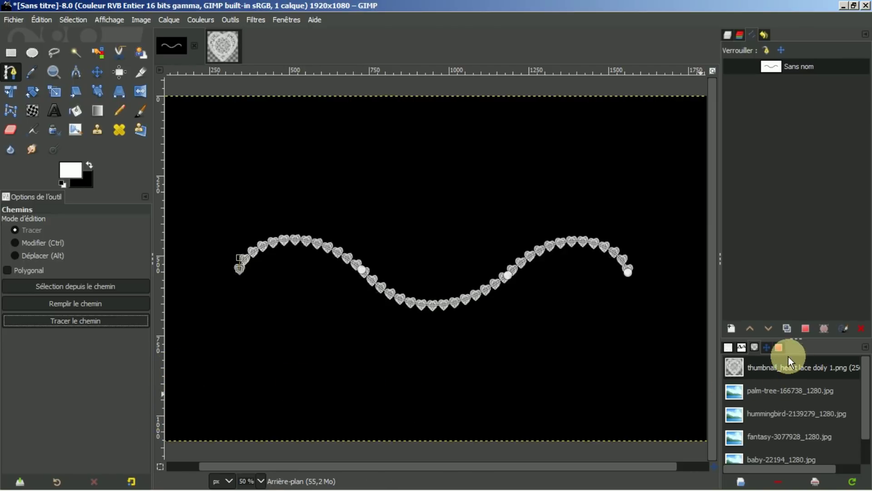
click(766, 347)
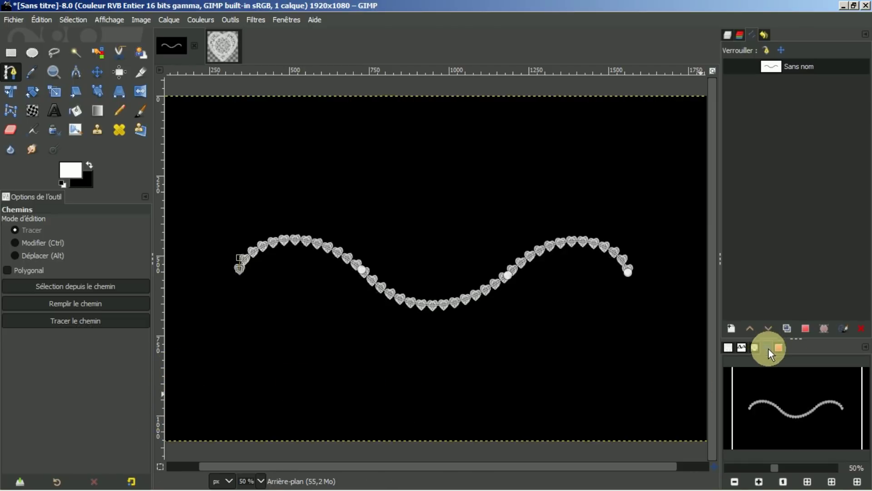
click(807, 483)
click(759, 483)
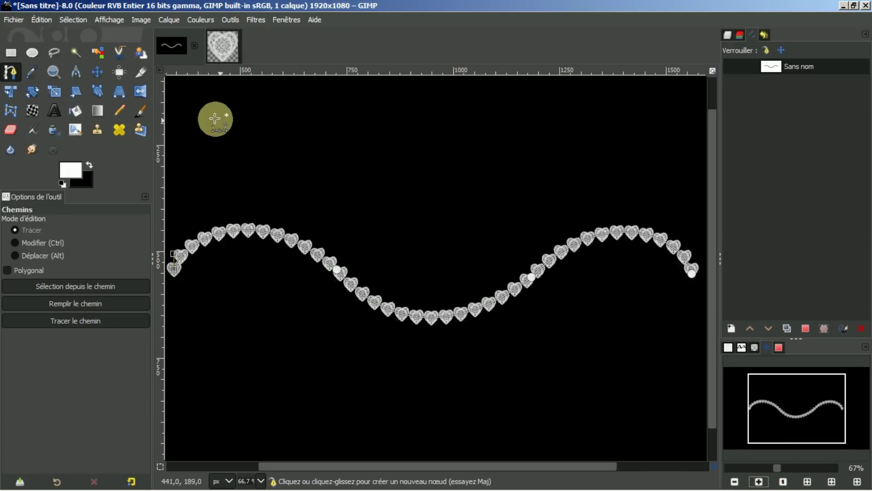
click(97, 72)
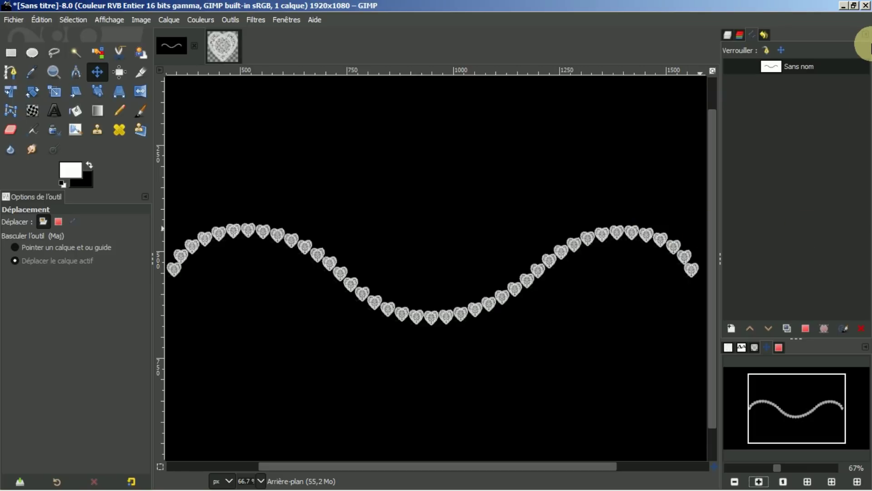
Undo the heart stroke and set the Paintbrush dynamics to Track Direction.
key(ctrl+z)
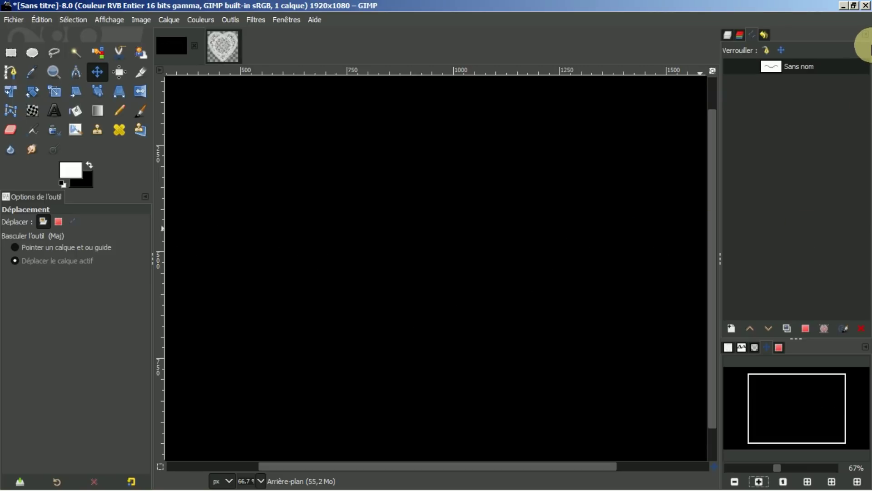
click(140, 110)
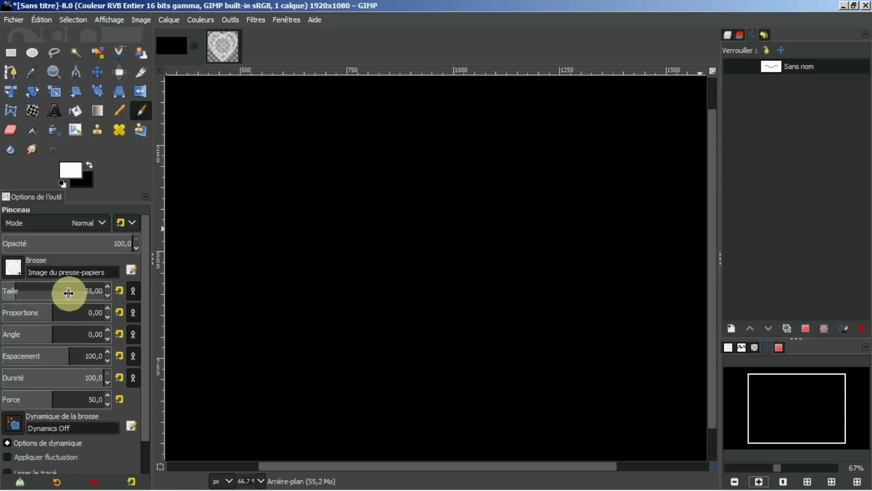
click(14, 426)
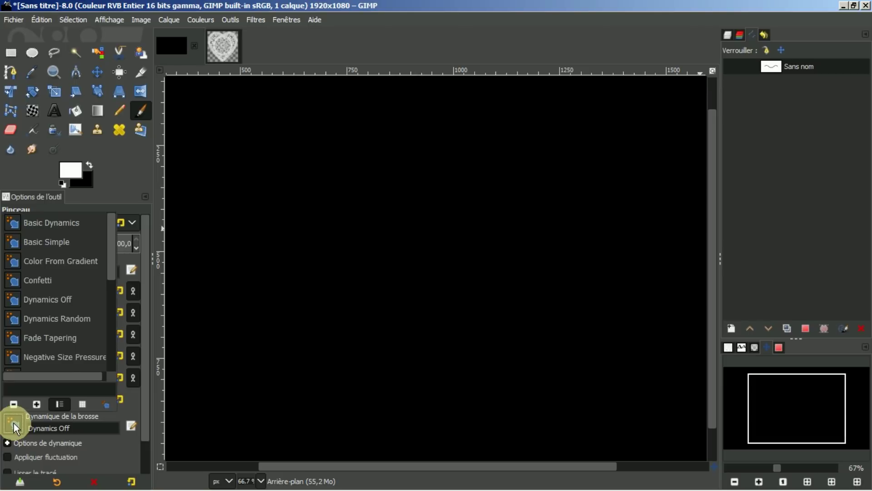
drag(108, 251, 99, 343)
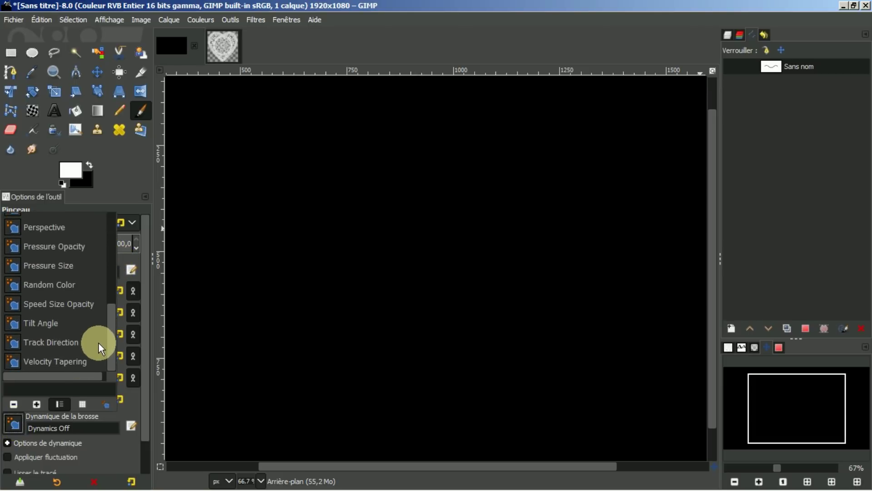
click(32, 343)
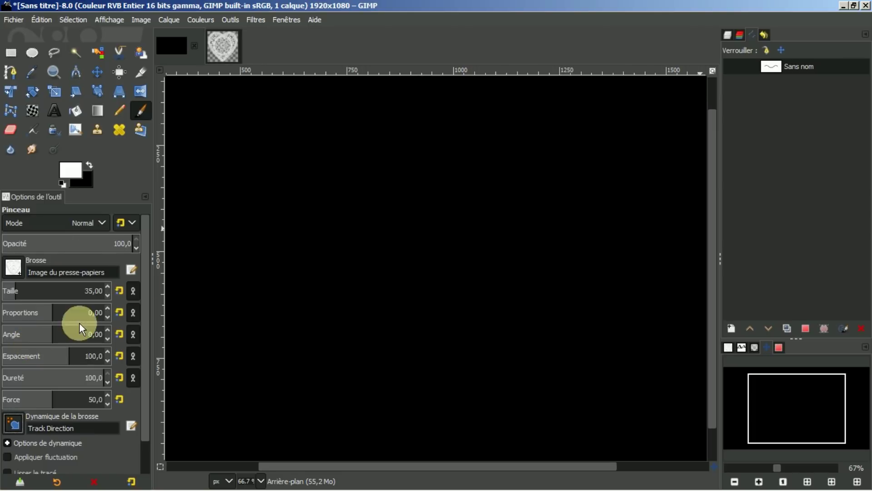
Restroke the wavy path so the lace hearts tilt along the curve.
double_click(775, 69)
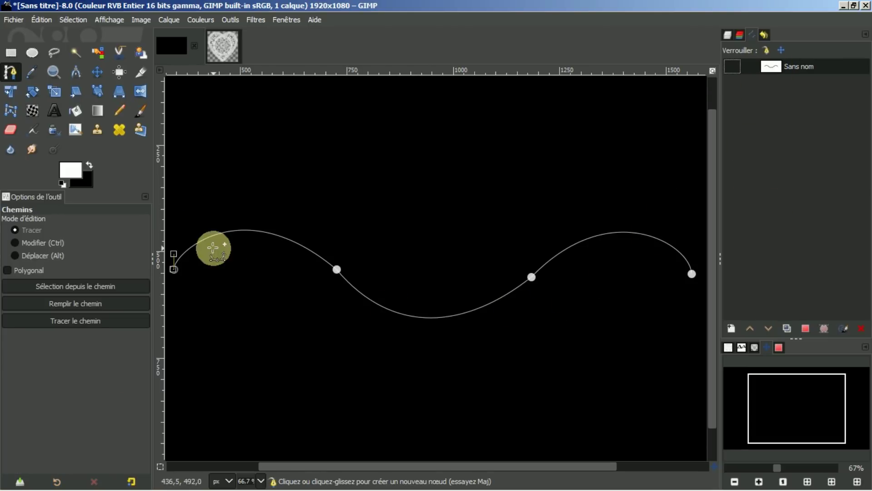
click(72, 323)
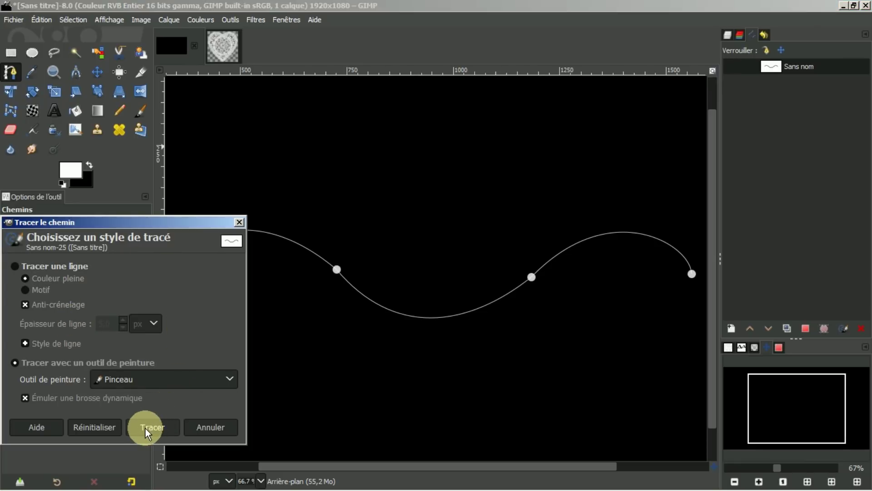
click(145, 428)
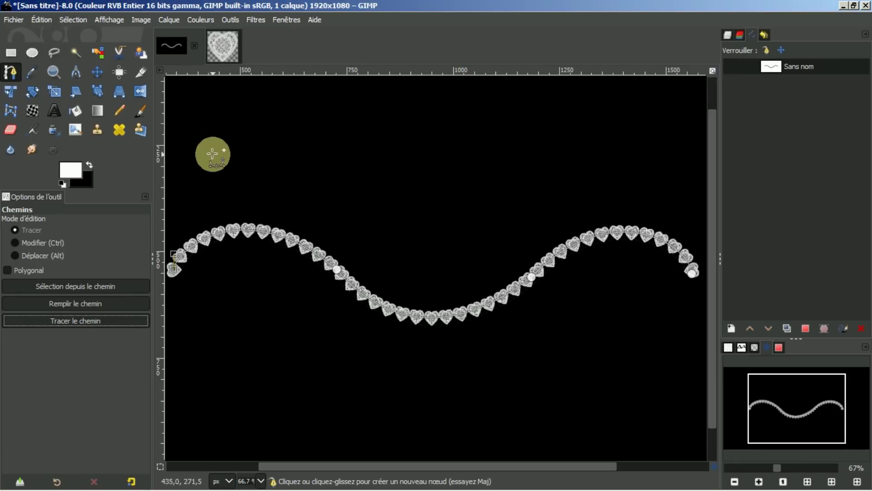
click(96, 72)
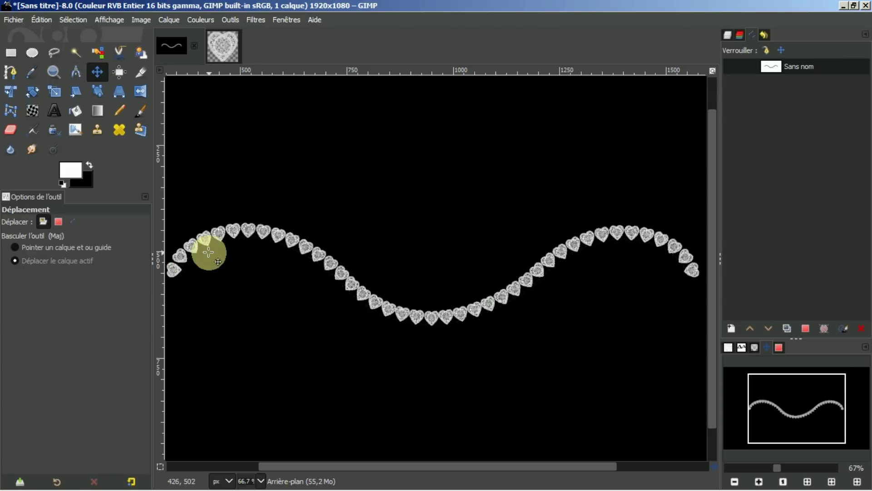